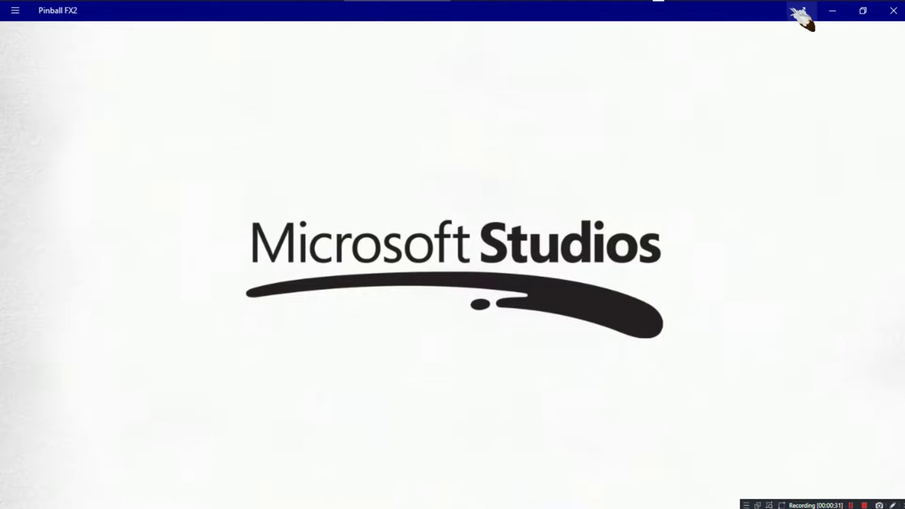
# - Switch the game window to full screen and continue past the Pinball FX2 title screen
pyautogui.click(802, 11)
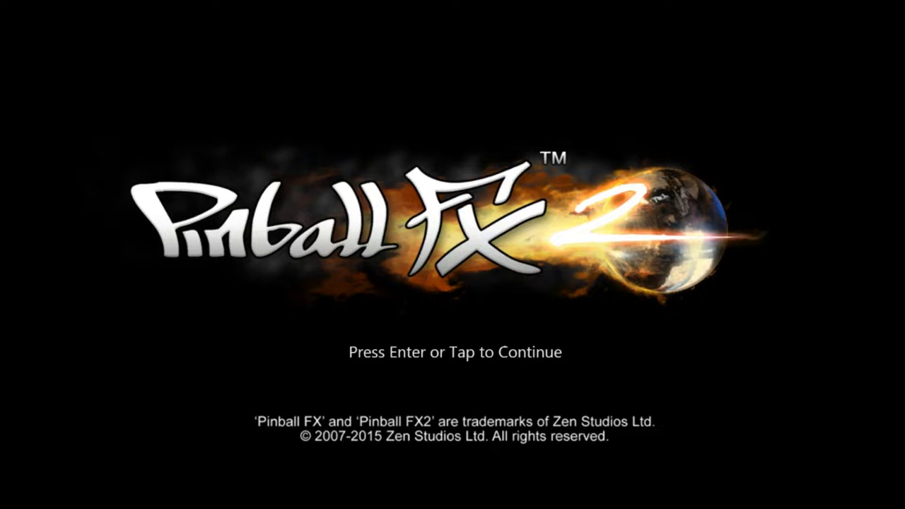
pyautogui.press('Return')
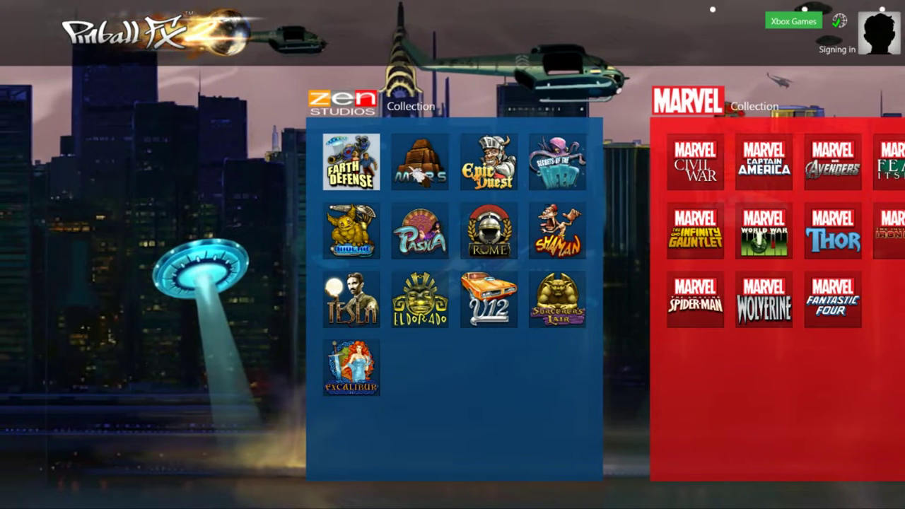
# - Move from the Zen Studios tables to the Marvel collection and open the Civil War table
pyautogui.press('Right')
pyautogui.press('Right')
pyautogui.press('Right')
pyautogui.press('Right')
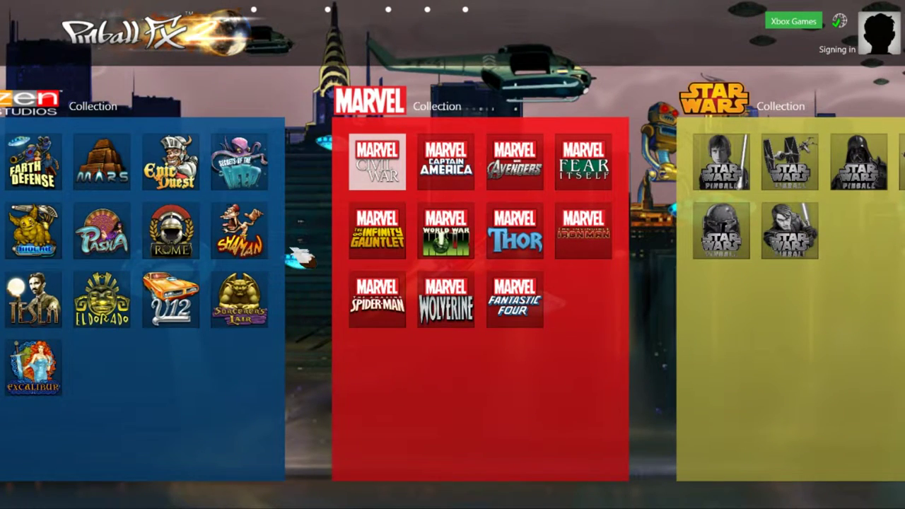
pyautogui.press('Return')
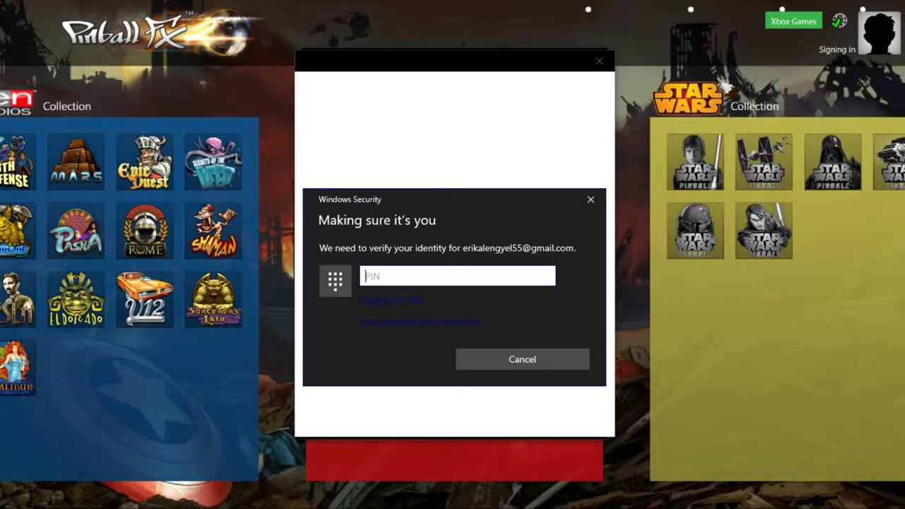
# - Leave the identity check, get the free game activation and dismiss the account notice
pyautogui.press('Escape')
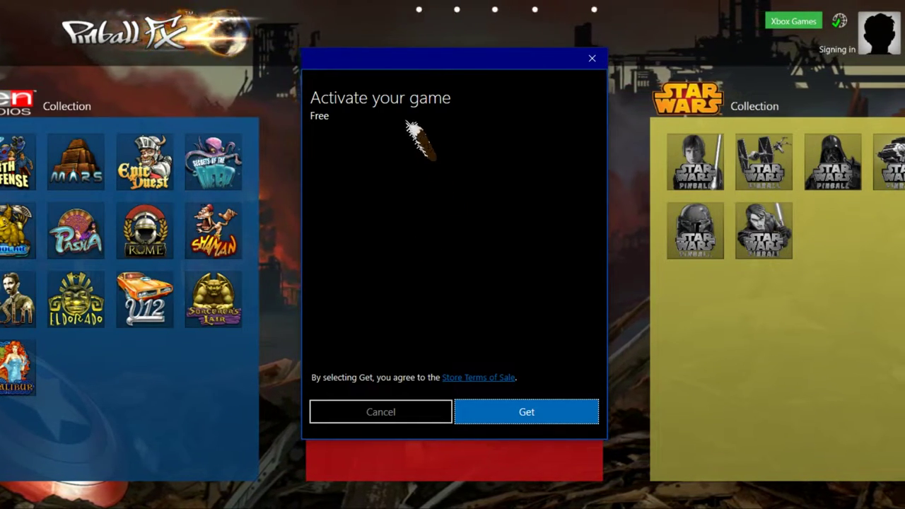
pyautogui.click(527, 423)
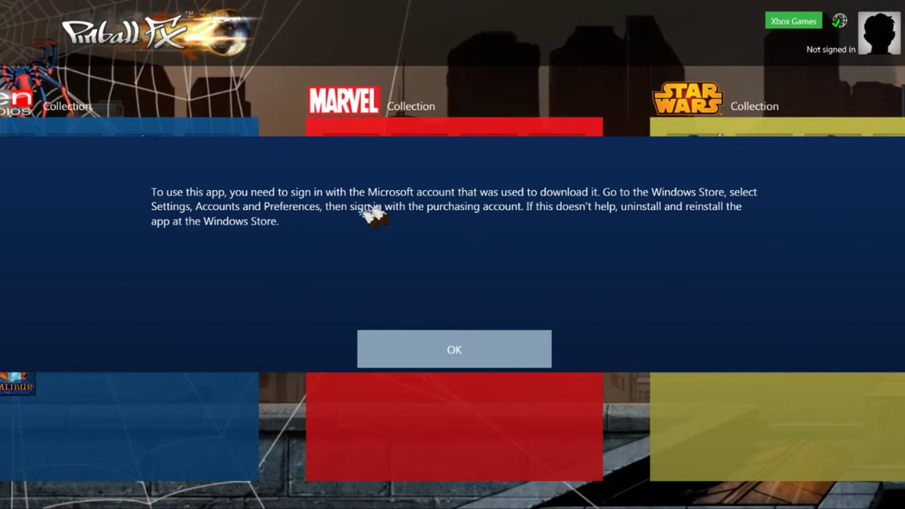
pyautogui.click(454, 350)
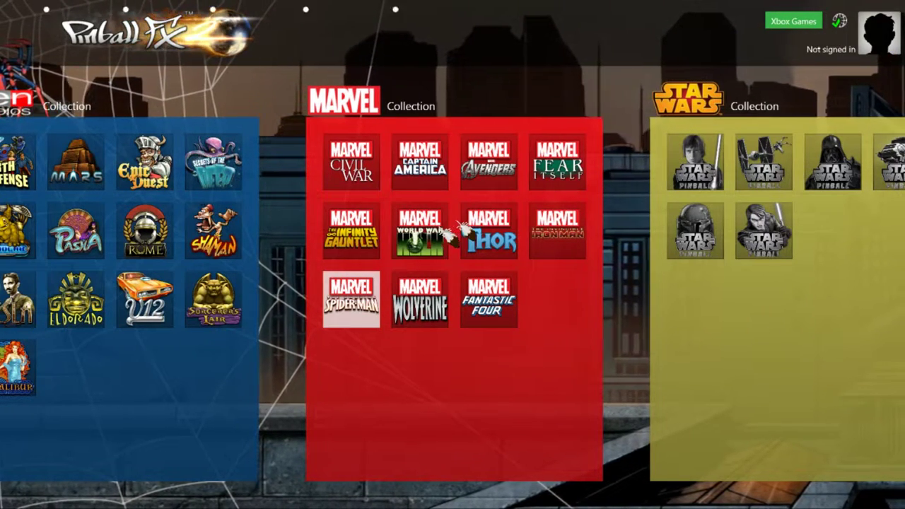
# - Try to sign in through the profile picture, dismissing the Microsoft account notices
pyautogui.click(883, 42)
pyautogui.click(466, 350)
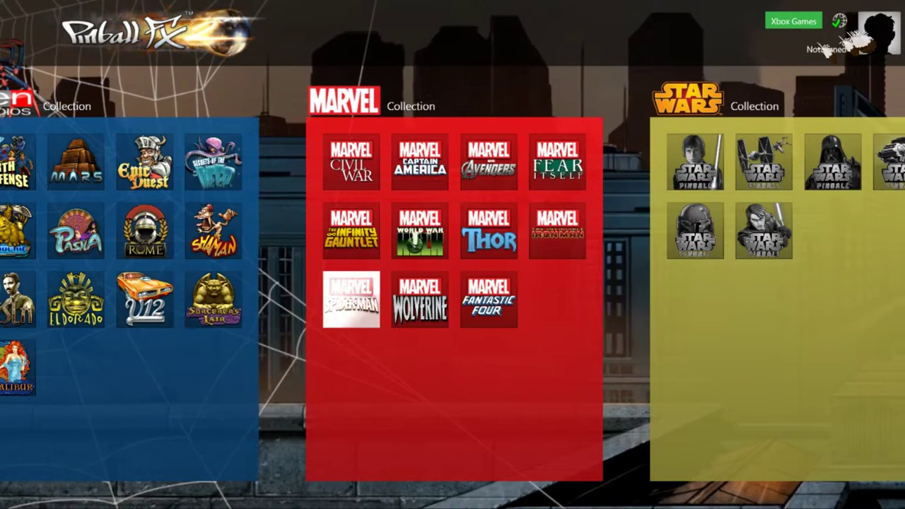
pyautogui.click(864, 51)
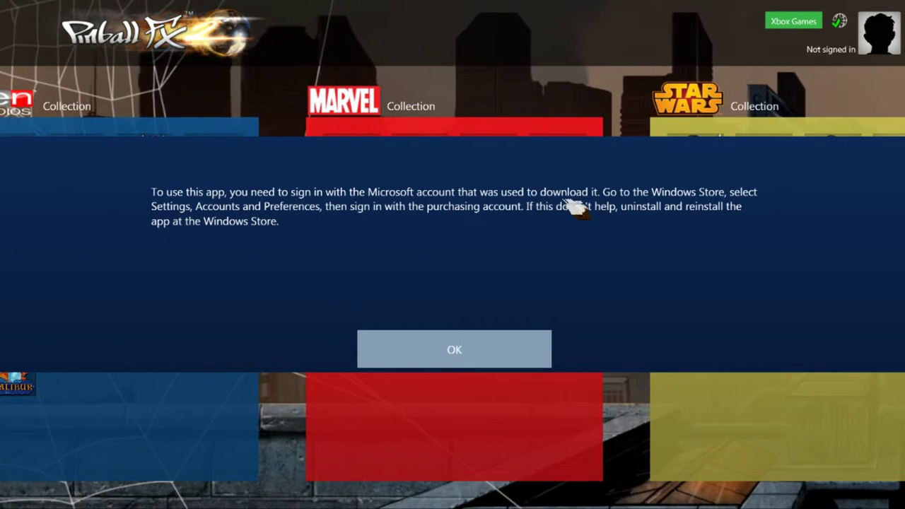
pyautogui.click(505, 354)
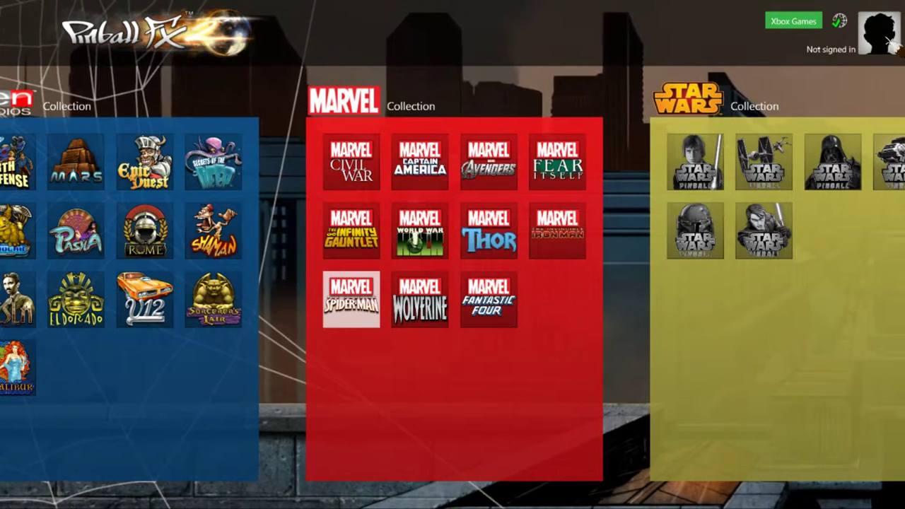
pyautogui.click(889, 42)
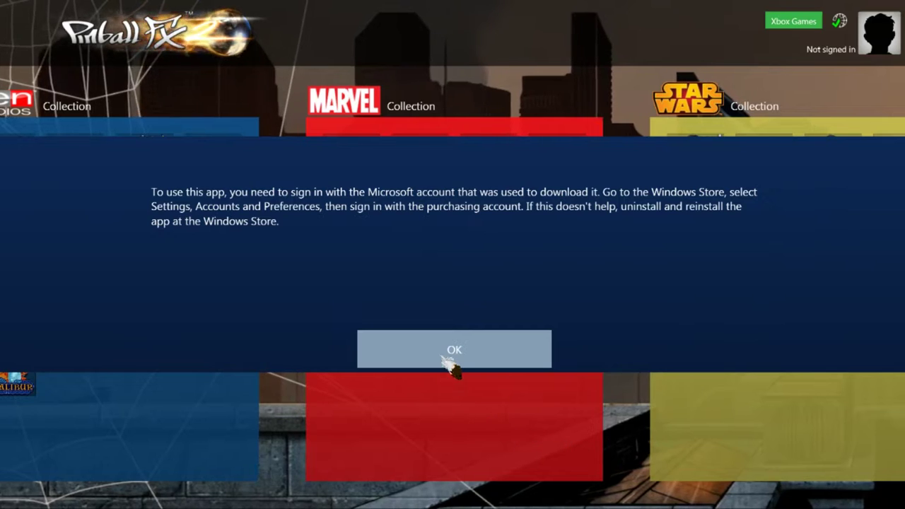
pyautogui.click(504, 364)
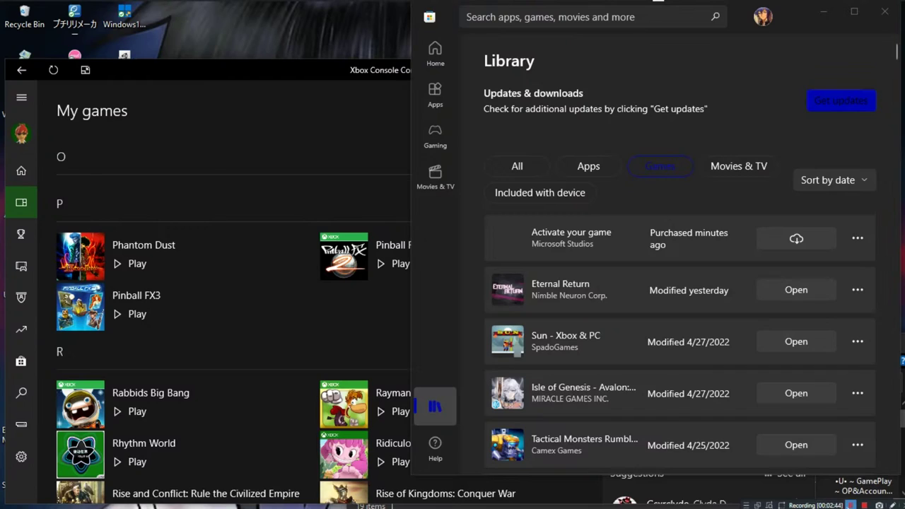
# - Download "Activate your game" from the Microsoft Store library and try to launch Pinball FX2 from its Store page
pyautogui.click(796, 240)
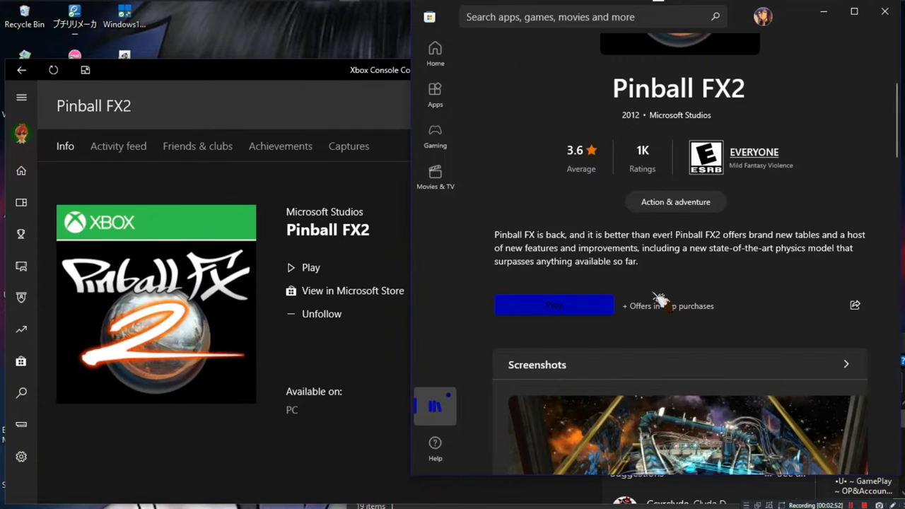
pyautogui.click(574, 311)
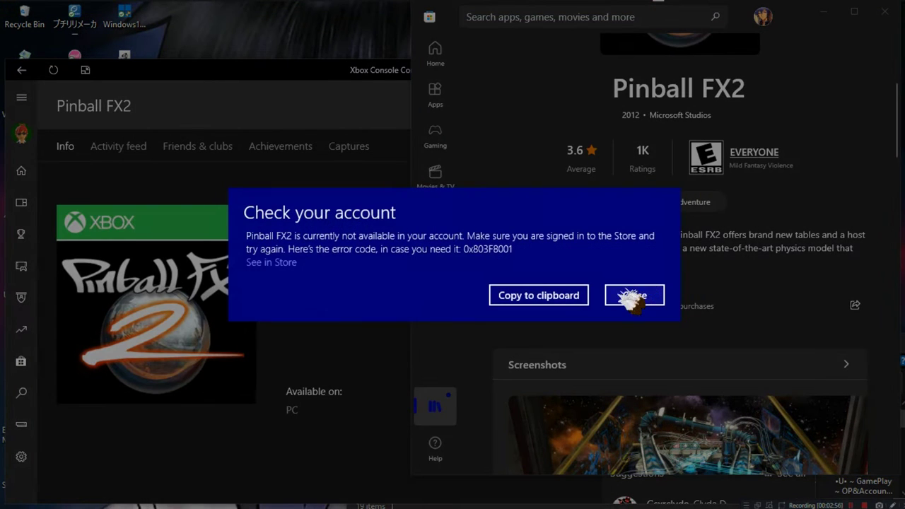
pyautogui.click(634, 296)
pyautogui.click(572, 314)
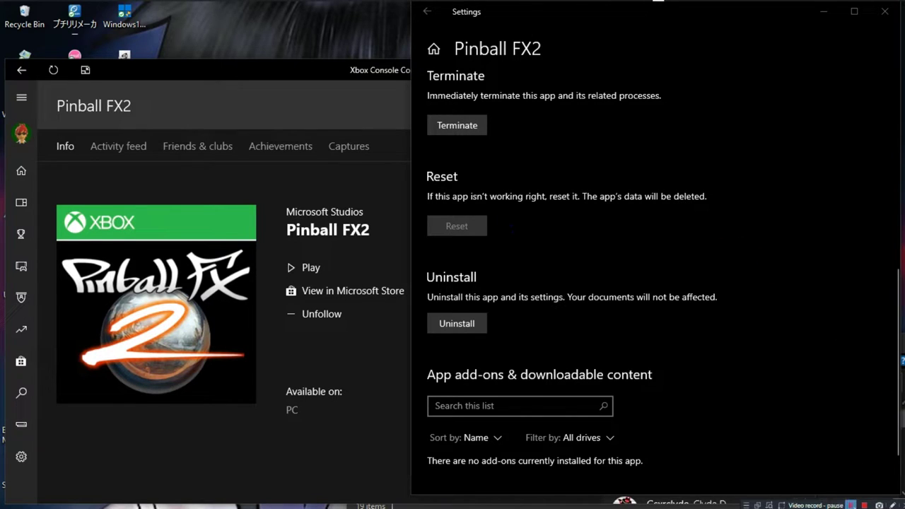
# - Check the Pinball FX2 app settings, and retry launching the game from its Microsoft Store page several times, closing each account error
pyautogui.scroll(1, 622, 392)
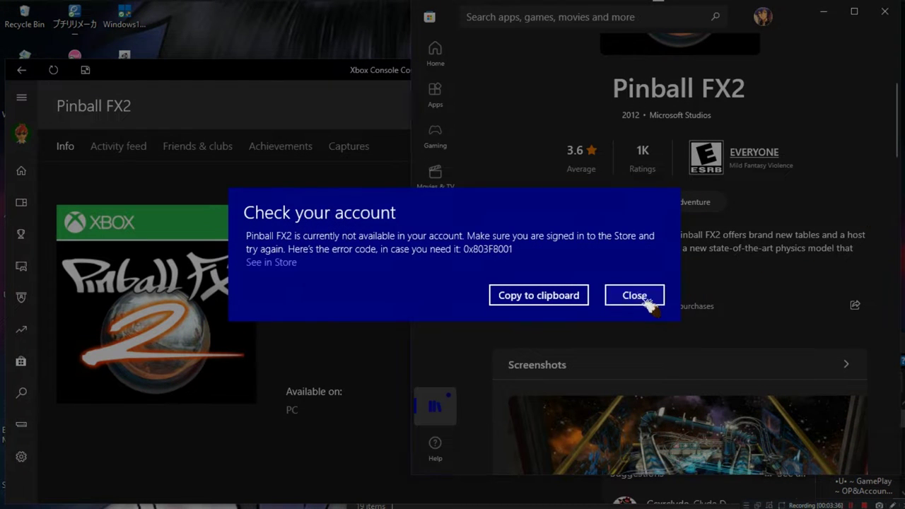
pyautogui.click(647, 297)
pyautogui.click(545, 306)
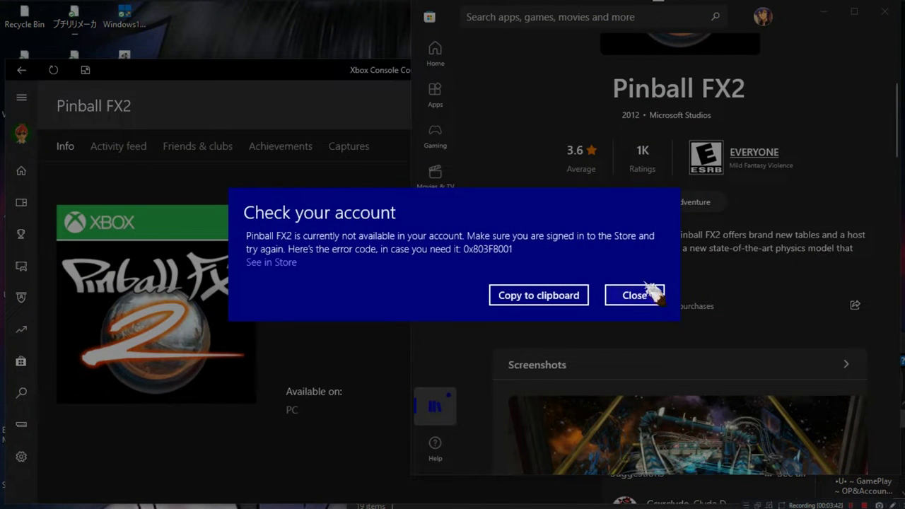
pyautogui.click(647, 296)
pyautogui.click(542, 306)
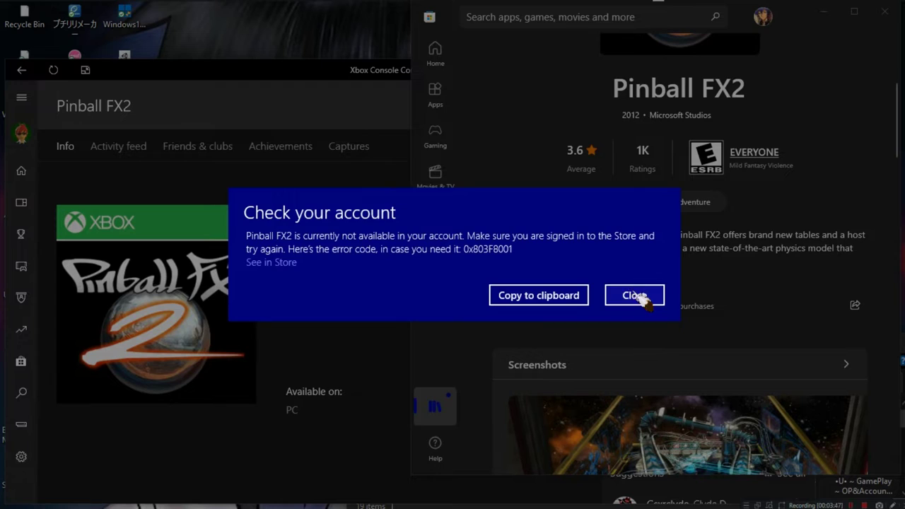
pyautogui.click(640, 298)
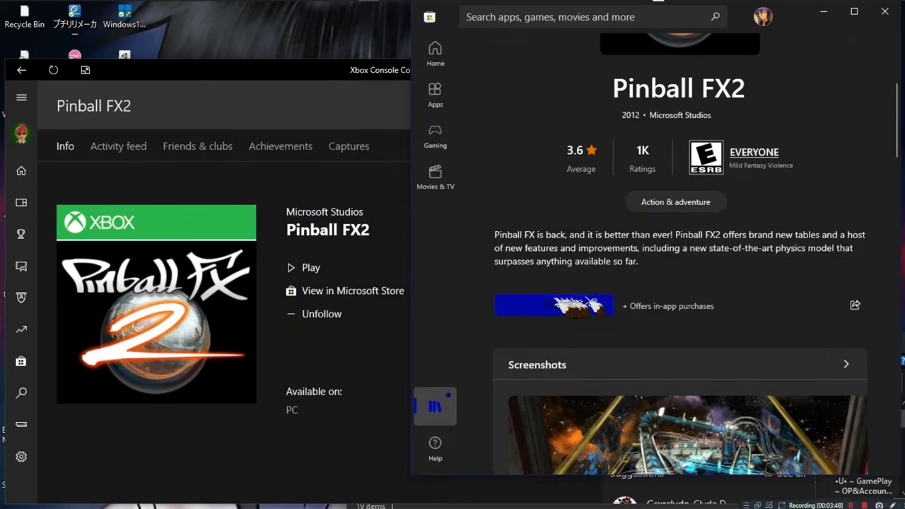
pyautogui.click(566, 305)
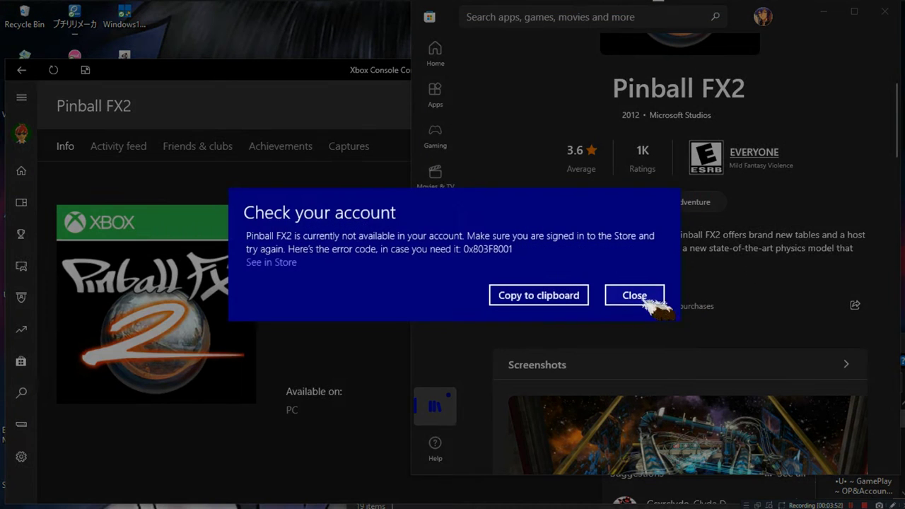
pyautogui.click(636, 296)
pyautogui.click(554, 311)
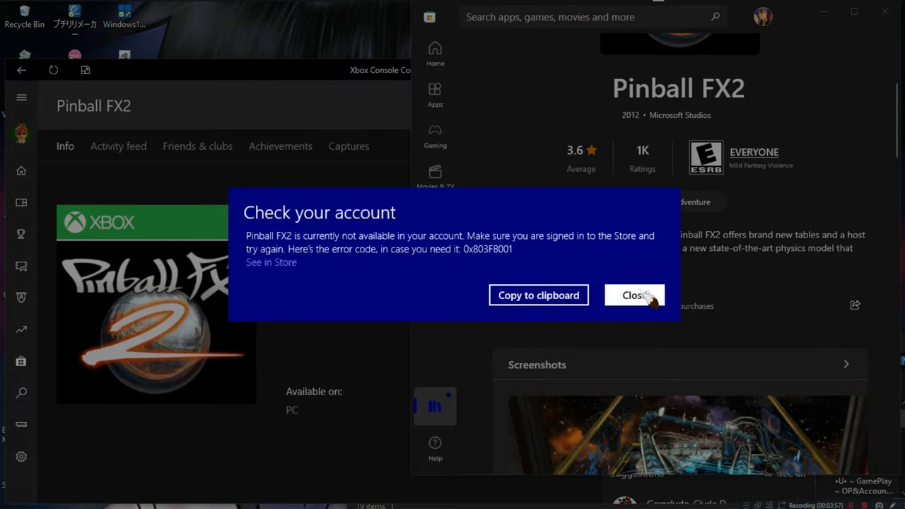
pyautogui.click(633, 296)
pyautogui.click(552, 321)
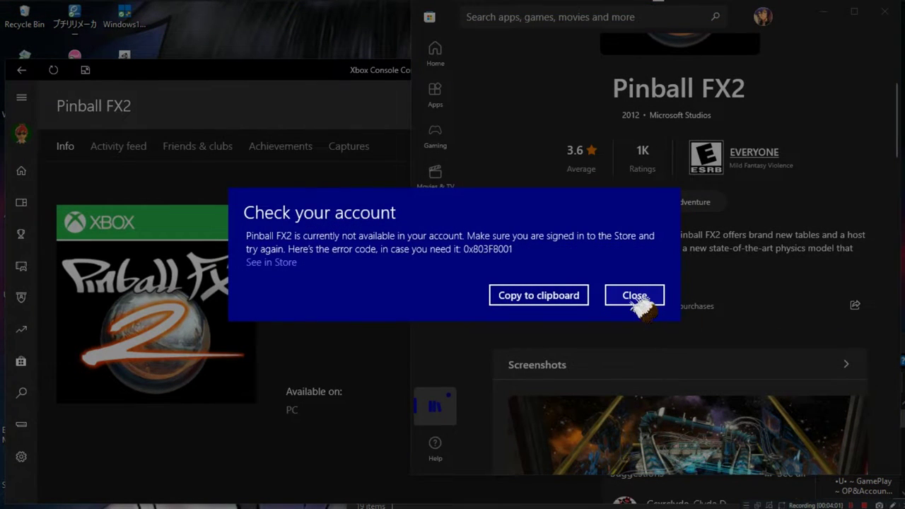
pyautogui.click(633, 296)
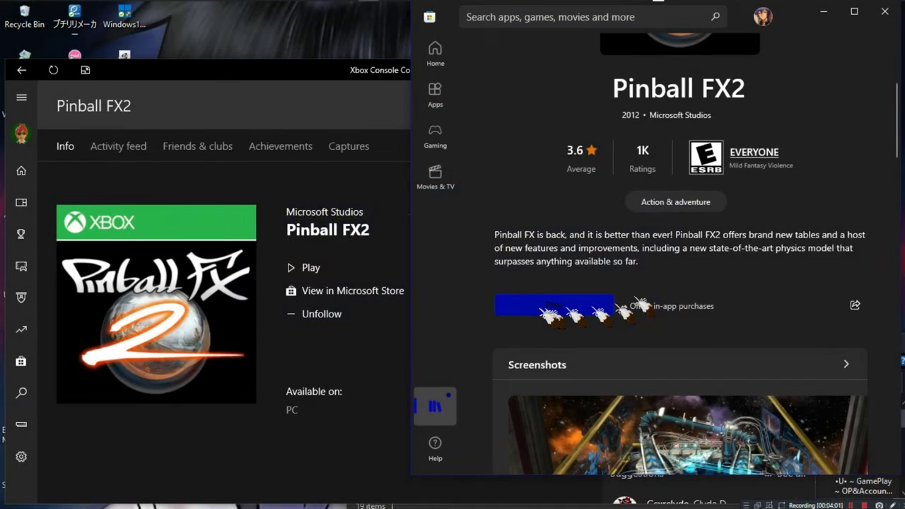
pyautogui.click(548, 309)
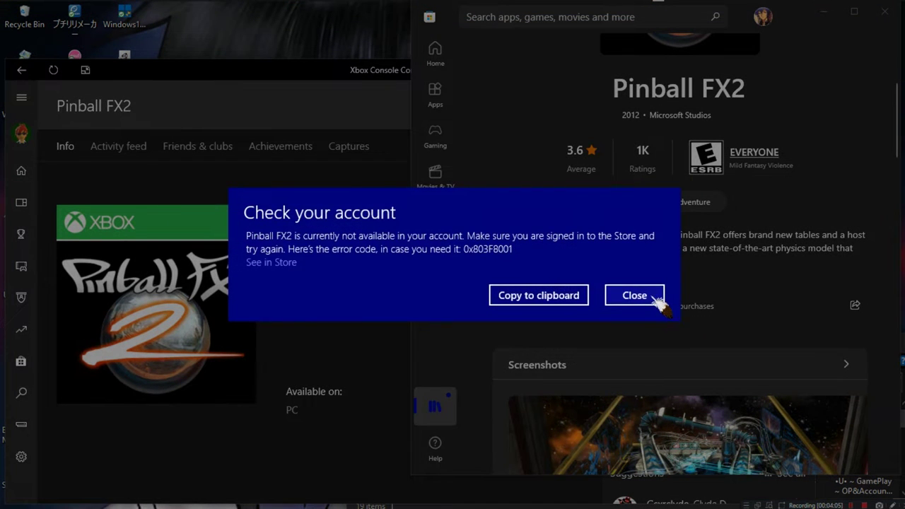
pyautogui.click(632, 296)
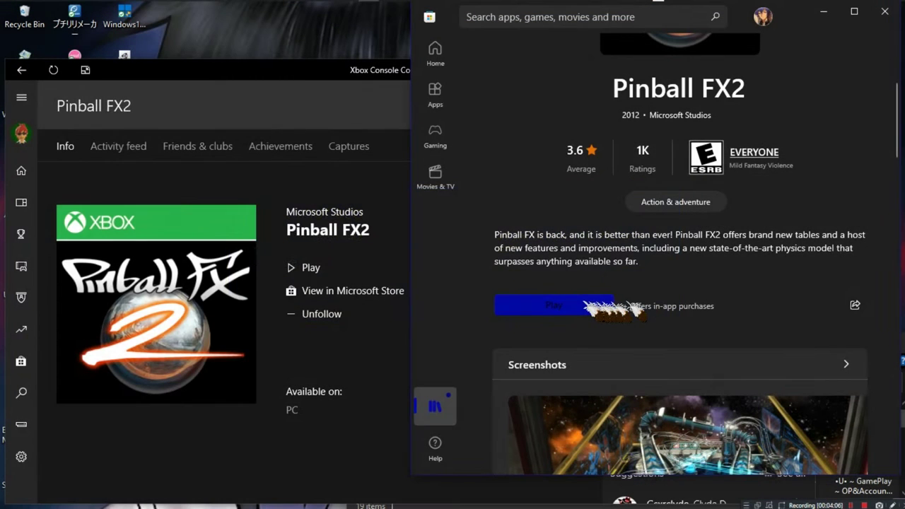
pyautogui.click(588, 306)
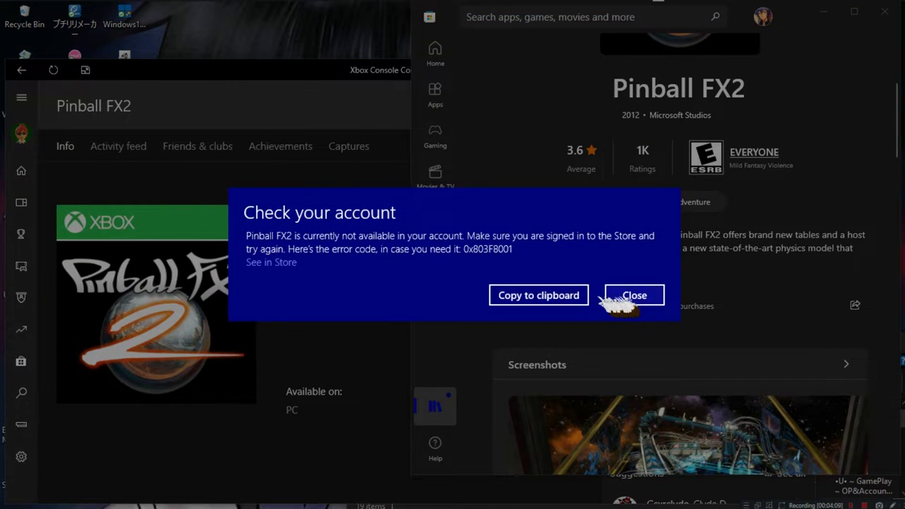
pyautogui.click(633, 297)
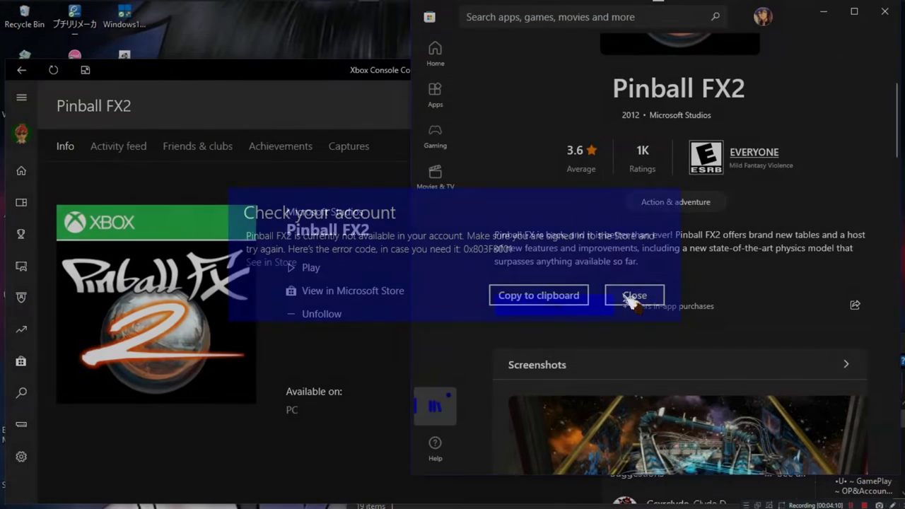
pyautogui.click(558, 307)
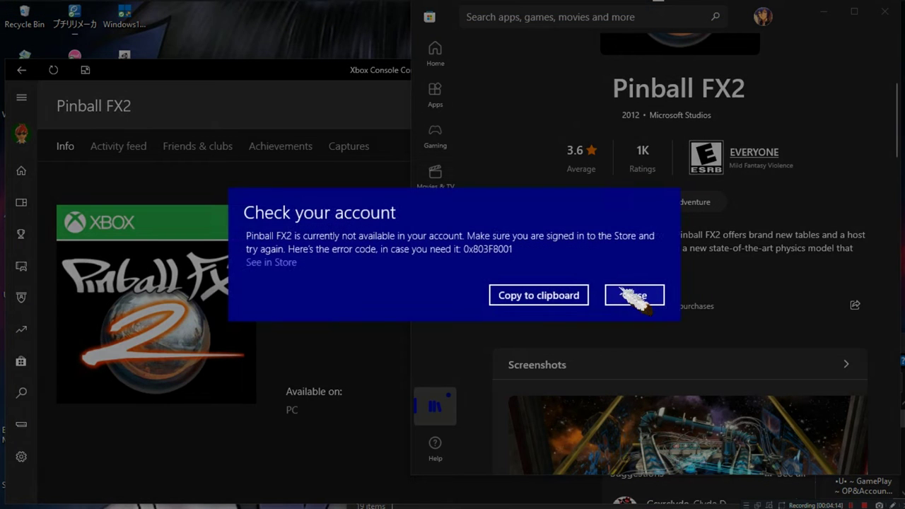
pyautogui.click(631, 296)
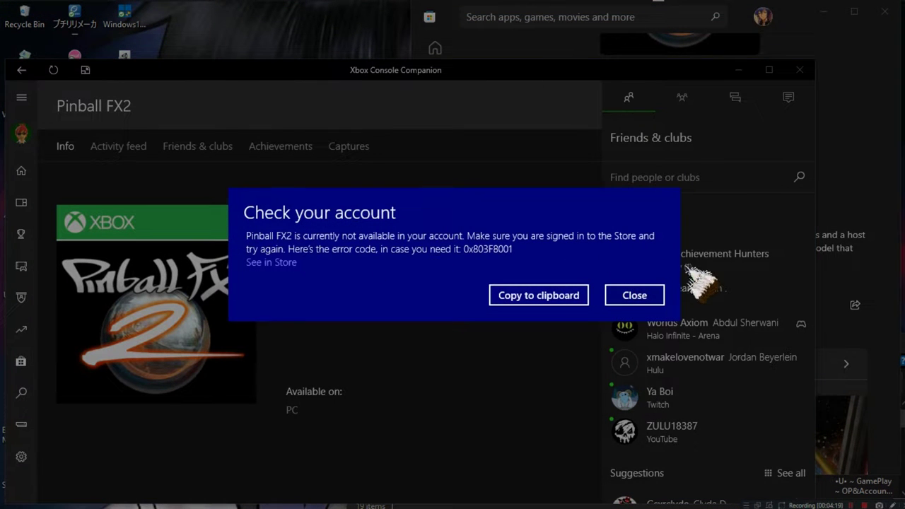
# - Try to launch Pinball FX2 from Xbox Console Companion instead, closing the account error each time
pyautogui.click(665, 293)
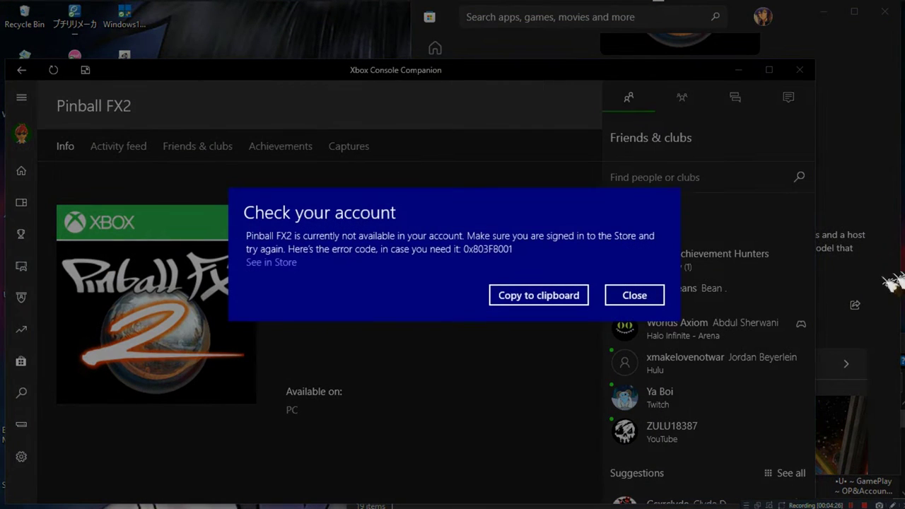
pyautogui.click(658, 296)
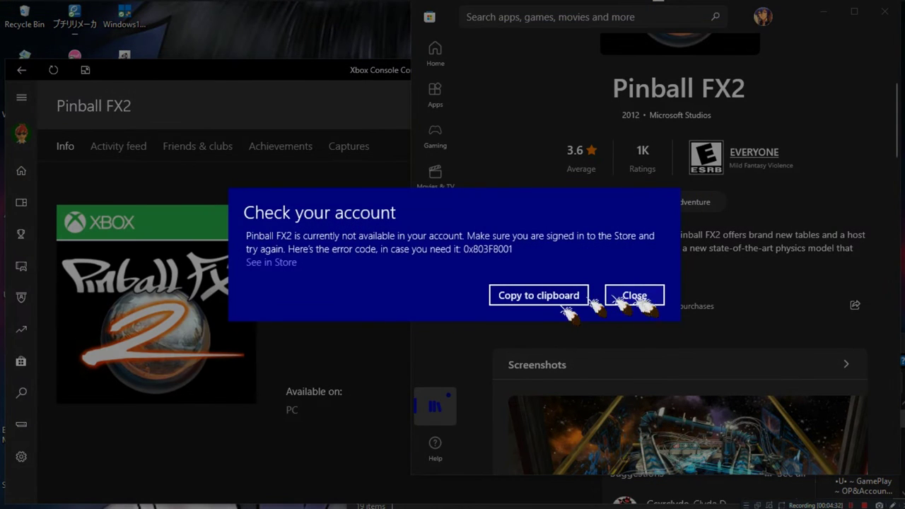
# - Return to the Microsoft Store page and try launching Pinball FX2 again, closing every account error
pyautogui.click(632, 295)
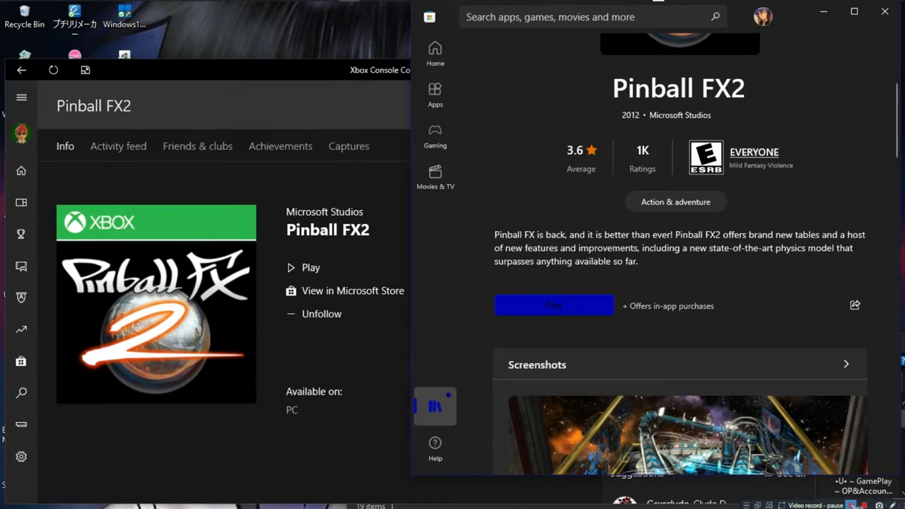
pyautogui.scroll(-1, 629, 356)
pyautogui.click(569, 291)
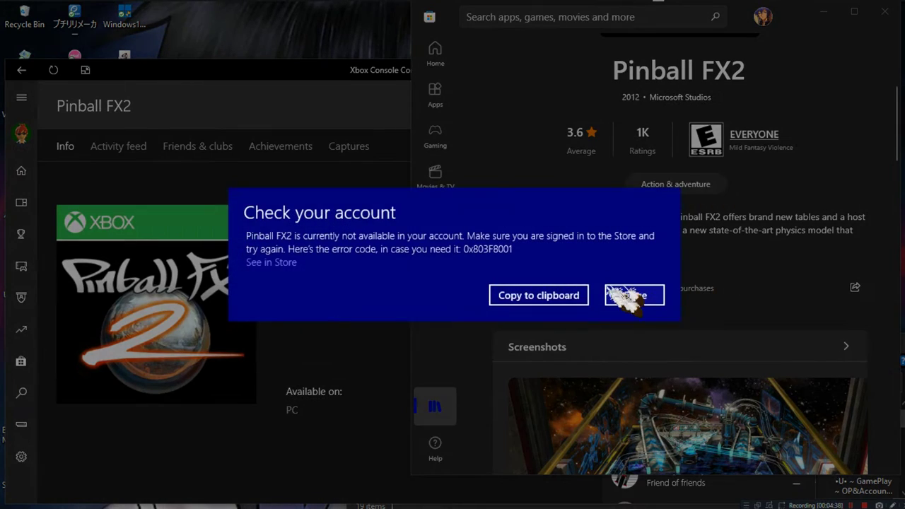
pyautogui.click(629, 295)
pyautogui.click(553, 290)
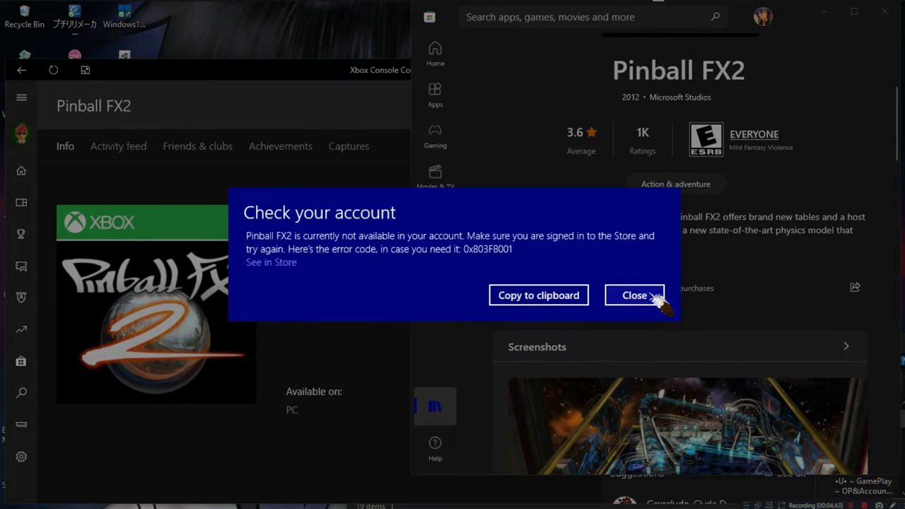
pyautogui.click(644, 296)
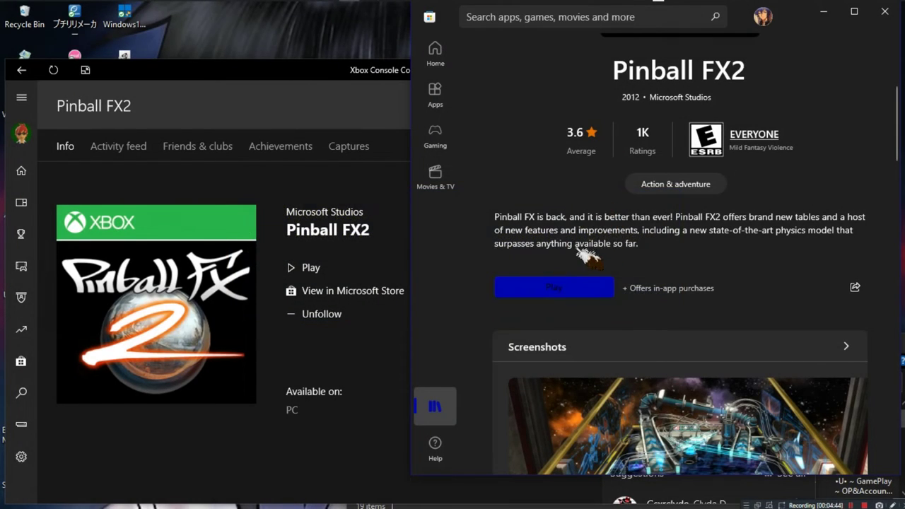
# - Search Windows for "Pinball" and uninstall the Pinball FX2 app
pyautogui.moveTo(267, 7)
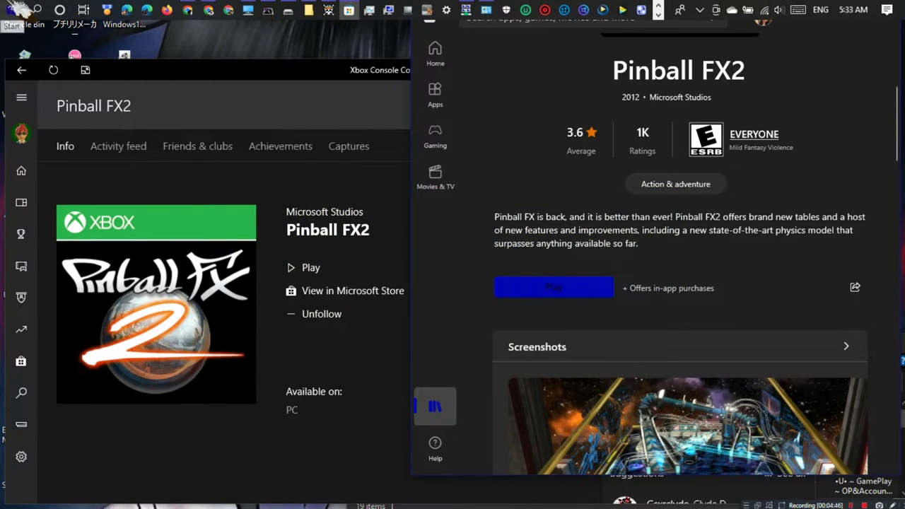
pyautogui.click(36, 10)
pyautogui.write('Pinball')
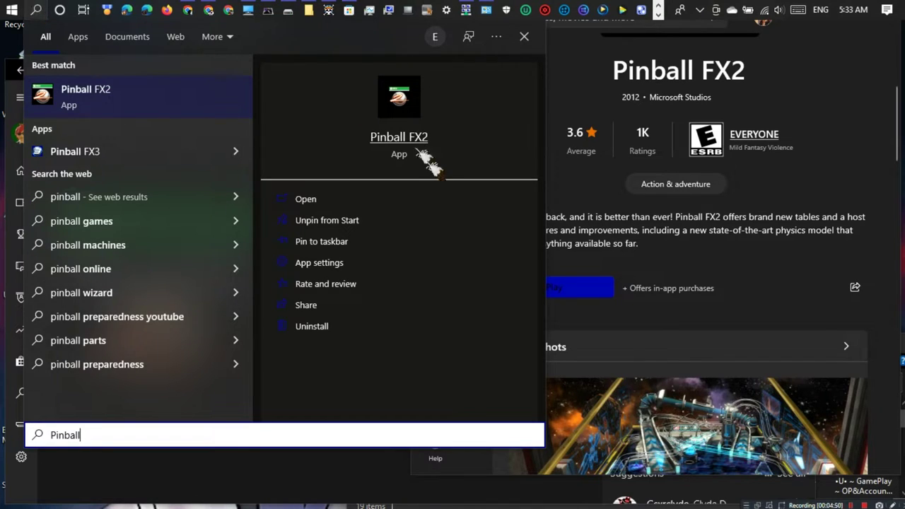
pyautogui.click(327, 335)
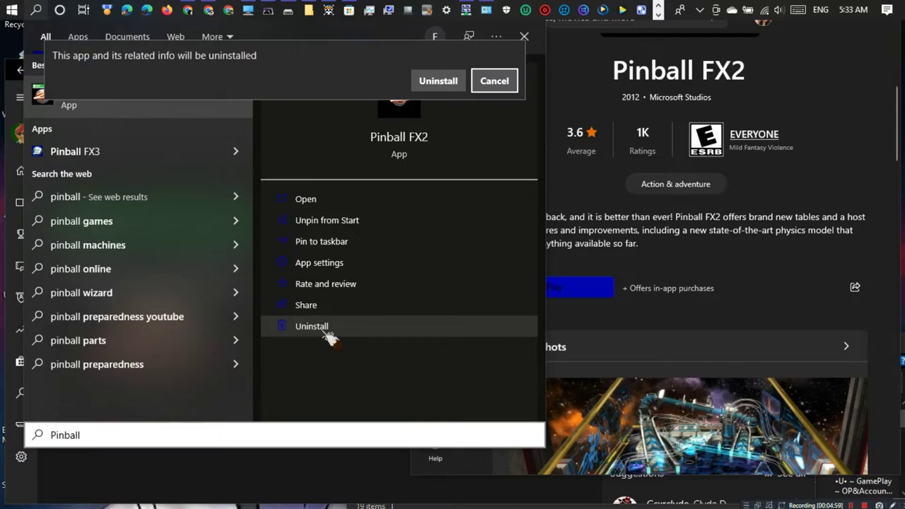
pyautogui.click(438, 81)
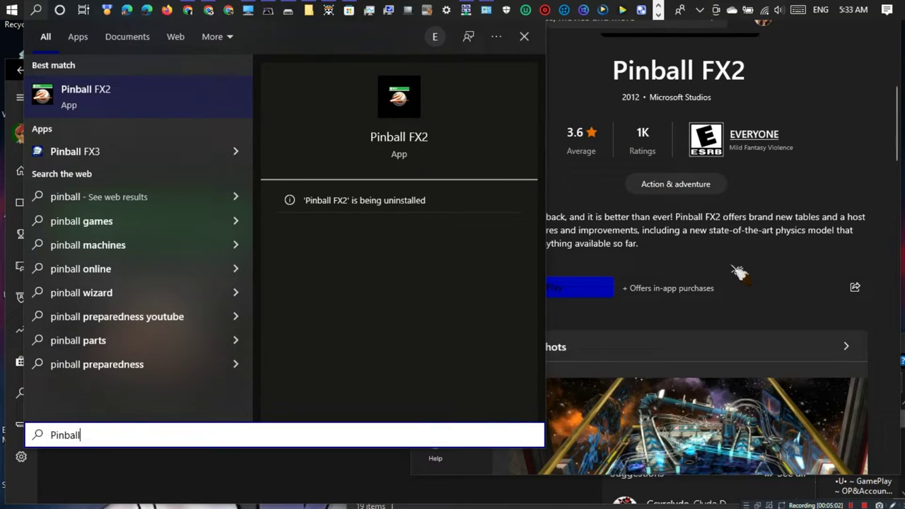
pyautogui.press('Escape')
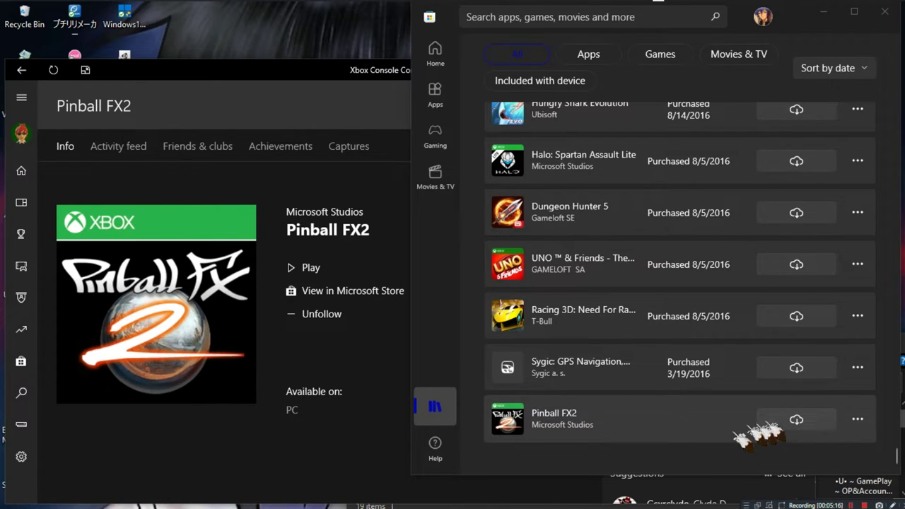
# - Try to reinstall Pinball FX2 from its Microsoft Store page, retry once, and report the installation problem from the error details
pyautogui.click(318, 291)
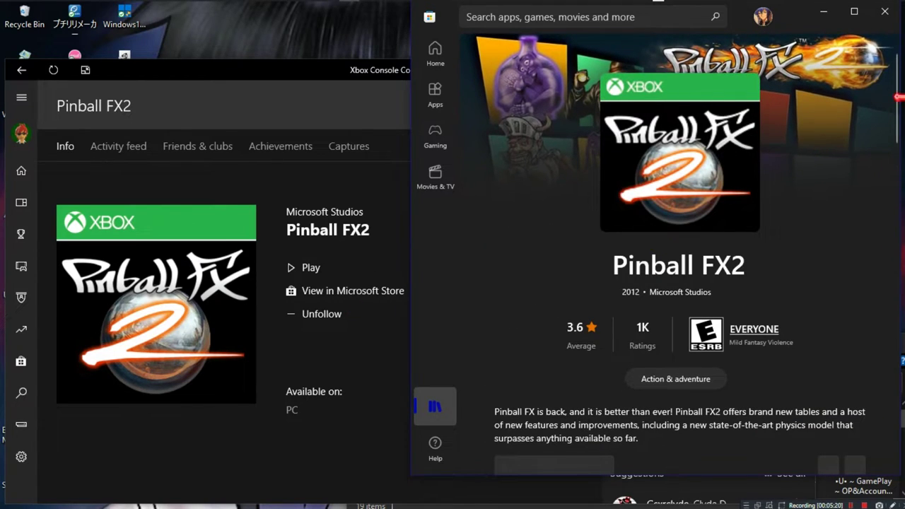
pyautogui.scroll(-3, 899, 84)
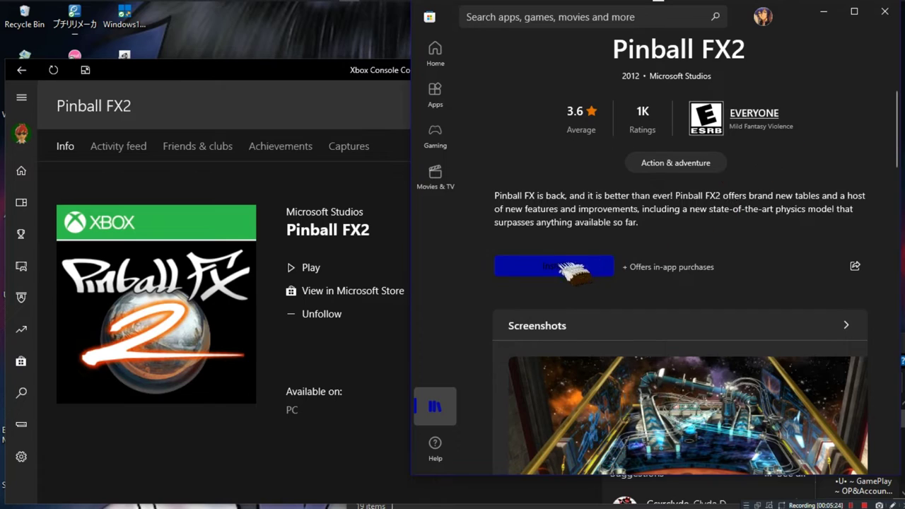
pyautogui.click(560, 271)
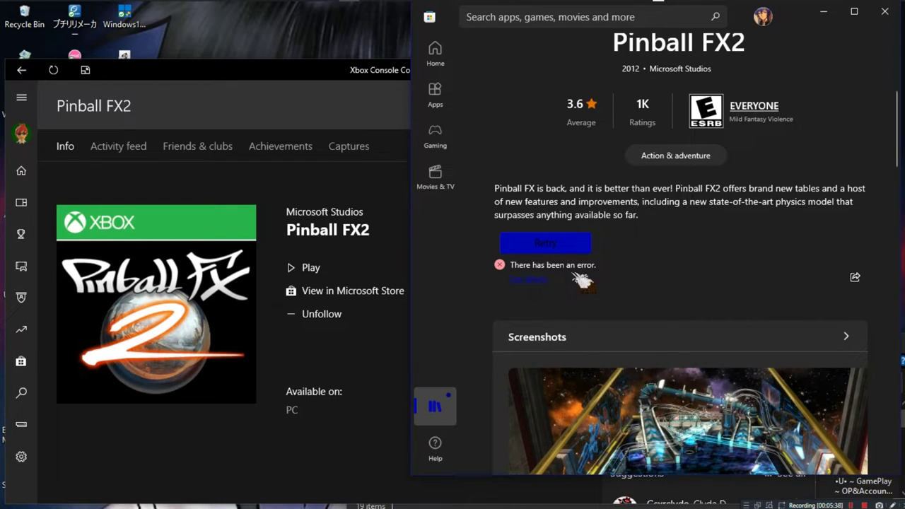
pyautogui.click(557, 246)
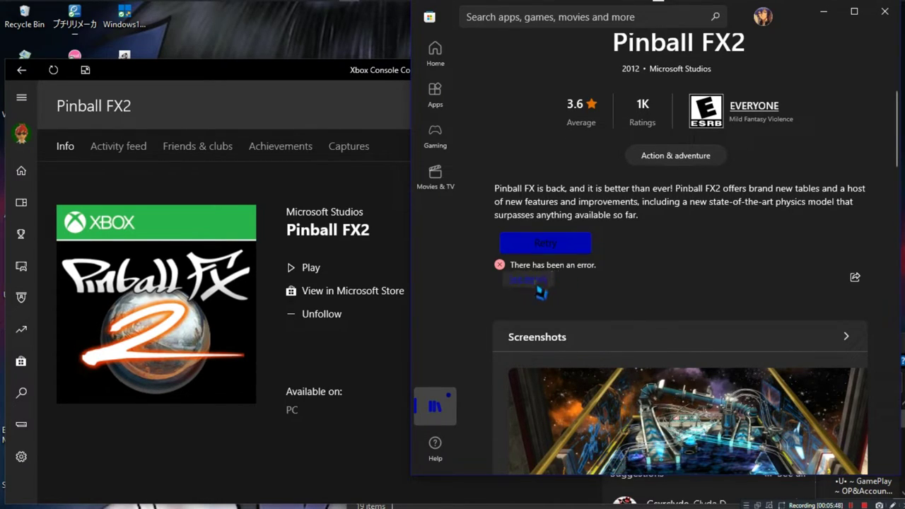
pyautogui.click(537, 288)
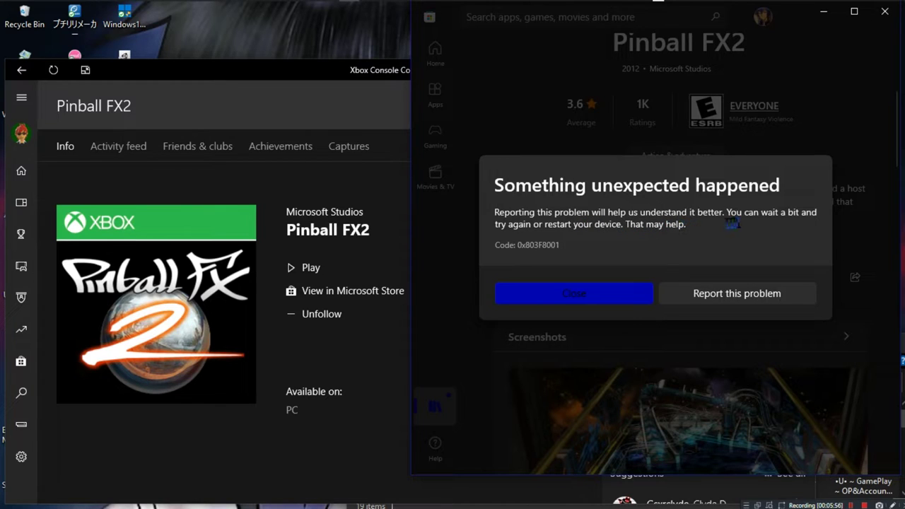
pyautogui.click(756, 300)
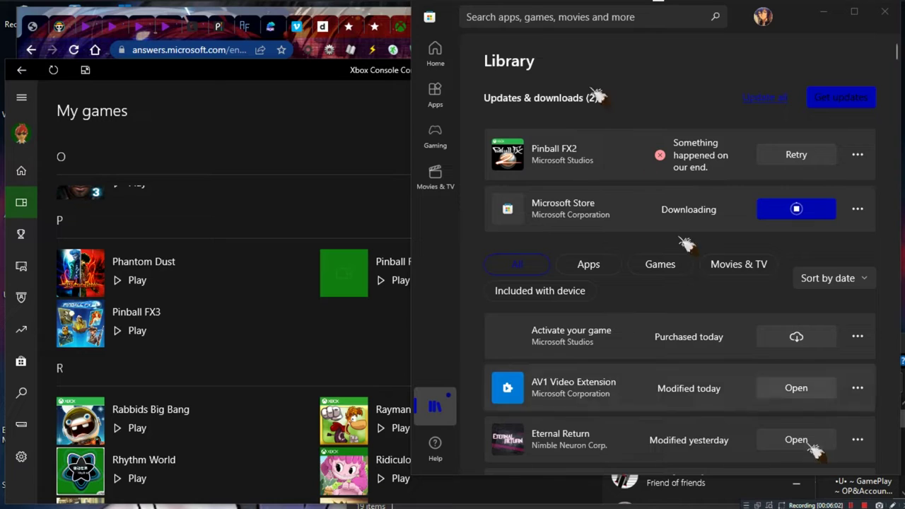
# - Write "Game Wont Signin" in the Microsoft Store search and erase it without searching
pyautogui.click(551, 21)
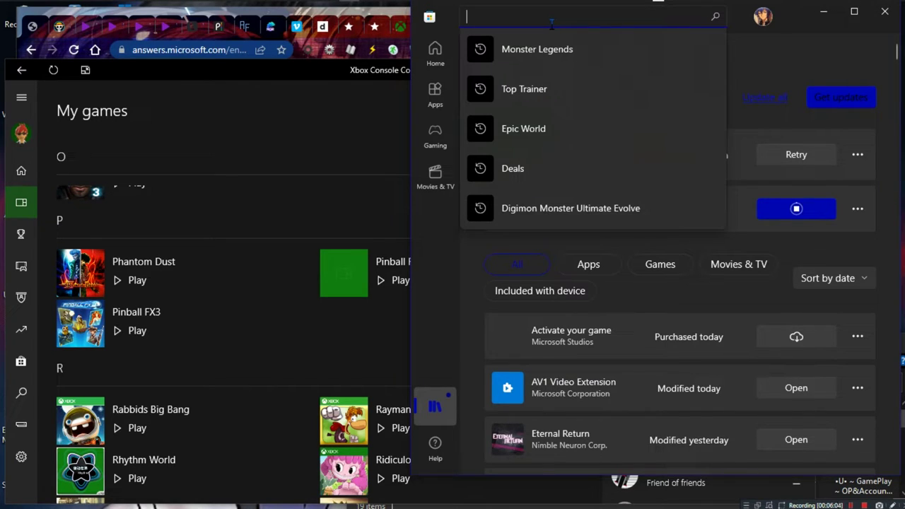
pyautogui.write('Game Wont Signin')
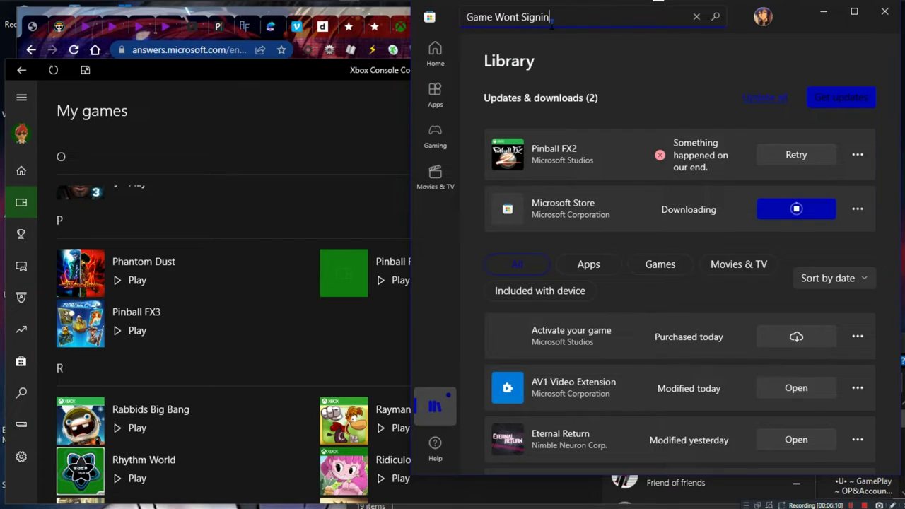
pyautogui.press('BackSpace')
pyautogui.press('BackSpace')
pyautogui.press('BackSpace')
pyautogui.press('BackSpace')
pyautogui.press('BackSpace')
pyautogui.press('BackSpace')
pyautogui.press('BackSpace')
pyautogui.press('BackSpace')
pyautogui.press('BackSpace')
pyautogui.press('BackSpace')
pyautogui.press('BackSpace')
pyautogui.press('BackSpace')
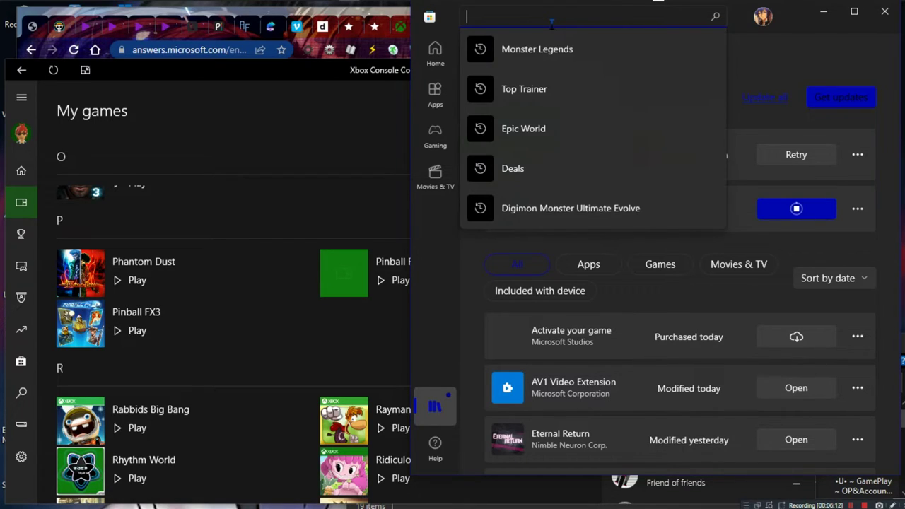
# - Write "Game Wont Activate" in the Store search and clear the text again
pyautogui.write('Game W')
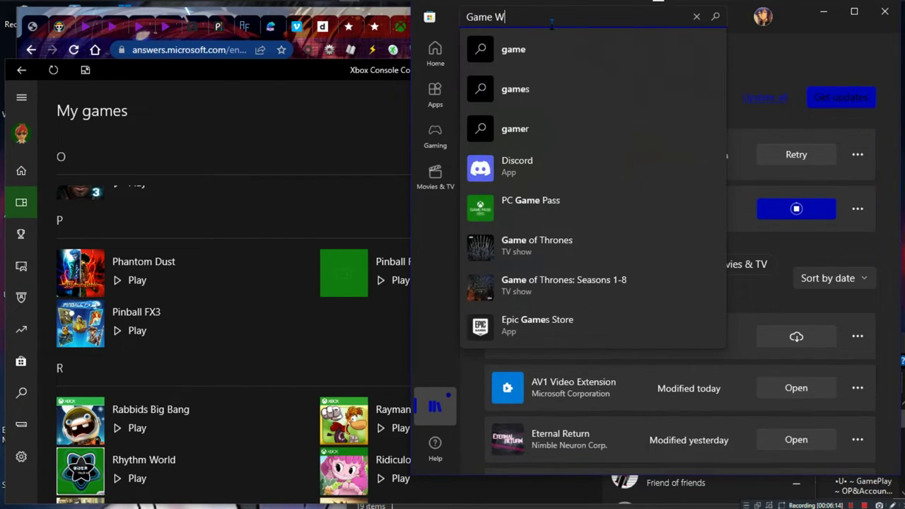
pyautogui.write('ont ')
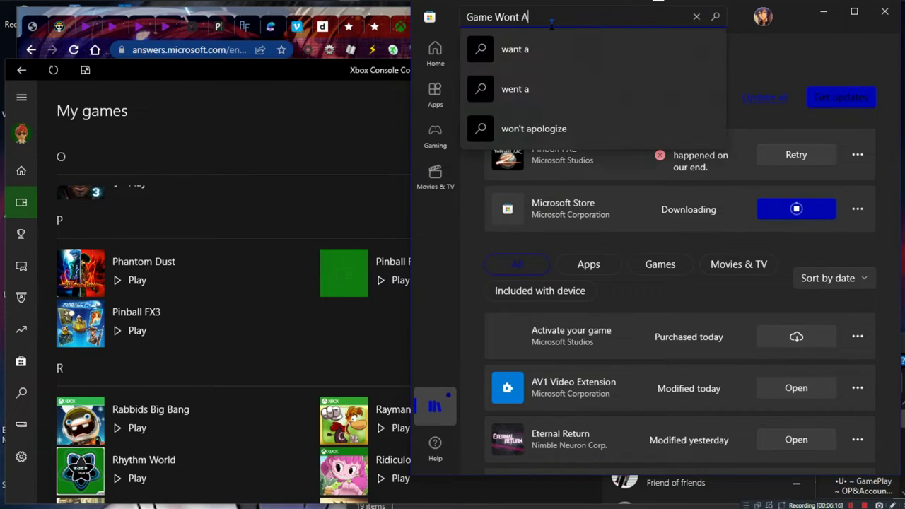
pyautogui.write('Activate')
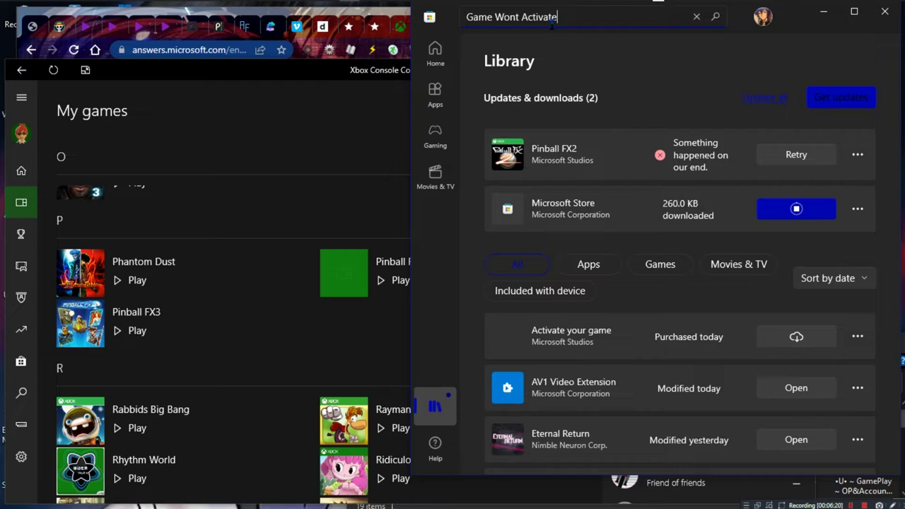
pyautogui.press('BackSpace')
pyautogui.press('BackSpace')
pyautogui.press('BackSpace')
pyautogui.press('BackSpace')
pyautogui.press('BackSpace')
pyautogui.press('BackSpace')
pyautogui.press('BackSpace')
pyautogui.press('BackSpace')
pyautogui.press('BackSpace')
pyautogui.press('BackSpace')
pyautogui.press('BackSpace')
pyautogui.press('BackSpace')
pyautogui.press('BackSpace')
pyautogui.press('BackSpace')
pyautogui.press('BackSpace')
pyautogui.press('BackSpace')
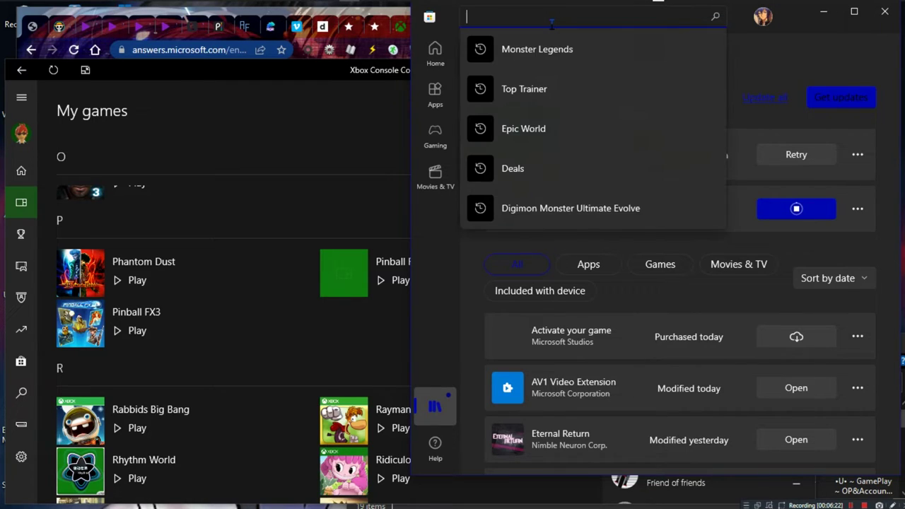
# - Write "Game Wont Install After Uninstalled" in the Store search, erase it, and dismiss the search suggestions
pyautogui.write('Game Wont Install After')
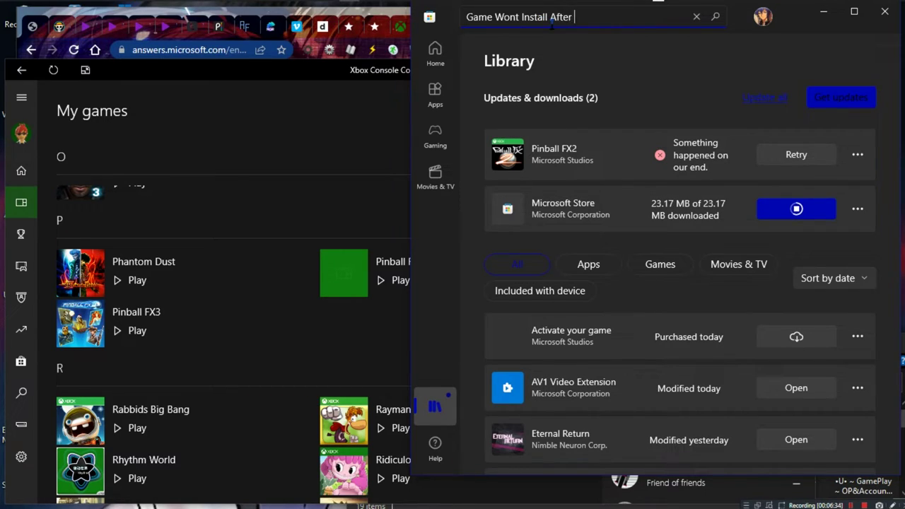
pyautogui.write('Uninsta')
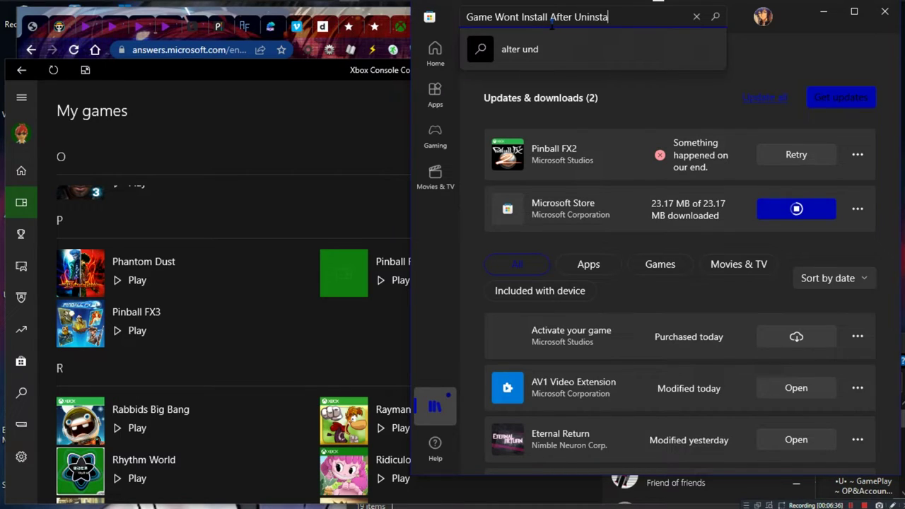
pyautogui.write('lled')
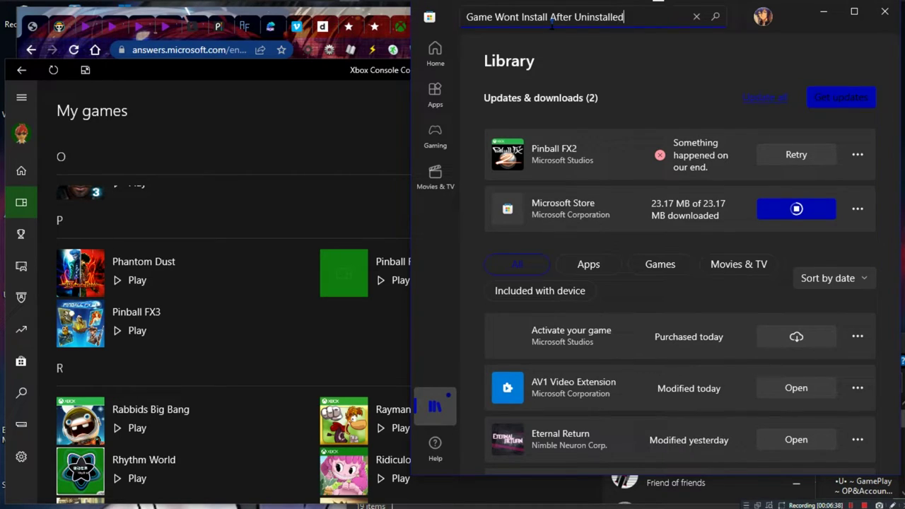
pyautogui.press('BackSpace')
pyautogui.press('BackSpace')
pyautogui.press('BackSpace')
pyautogui.press('BackSpace')
pyautogui.press('BackSpace')
pyautogui.press('BackSpace')
pyautogui.press('BackSpace')
pyautogui.press('BackSpace')
pyautogui.press('BackSpace')
pyautogui.press('BackSpace')
pyautogui.press('BackSpace')
pyautogui.press('BackSpace')
pyautogui.press('BackSpace')
pyautogui.press('BackSpace')
pyautogui.press('BackSpace')
pyautogui.press('BackSpace')
pyautogui.press('BackSpace')
pyautogui.press('BackSpace')
pyautogui.press('BackSpace')
pyautogui.press('BackSpace')
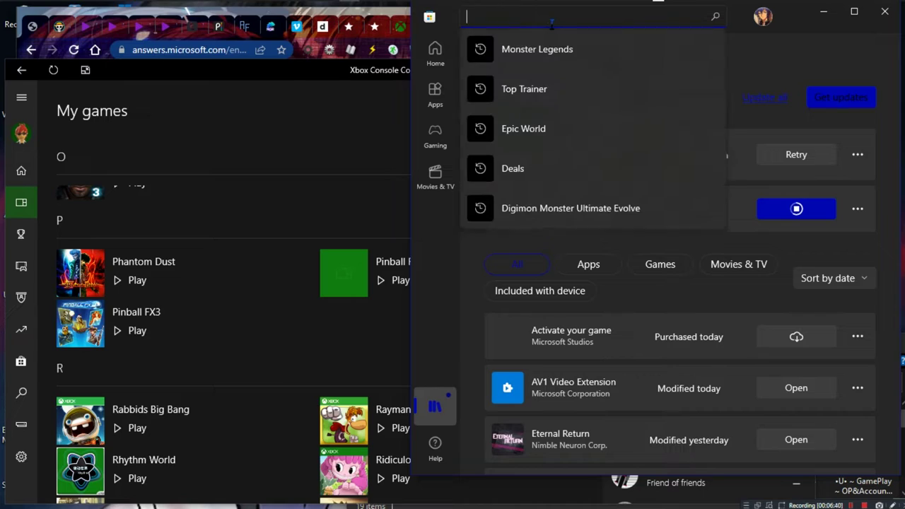
pyautogui.click(770, 71)
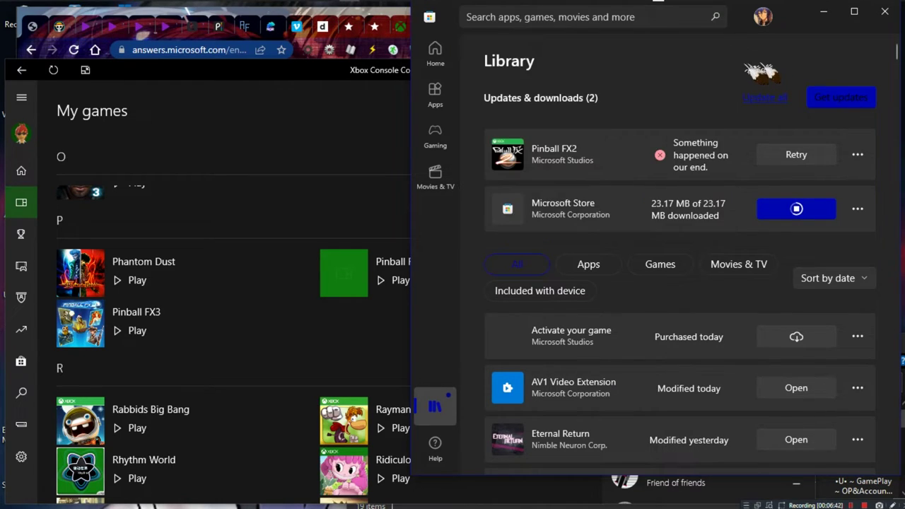
pyautogui.click(598, 22)
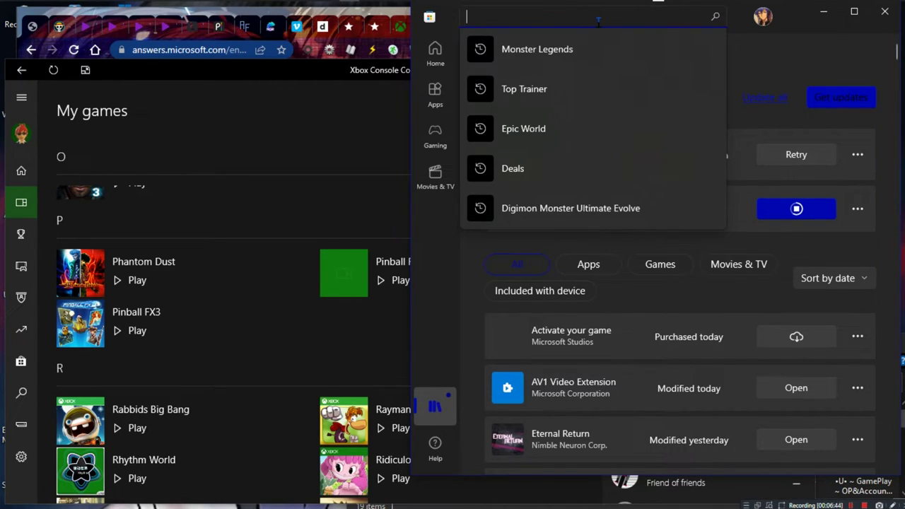
pyautogui.click(767, 50)
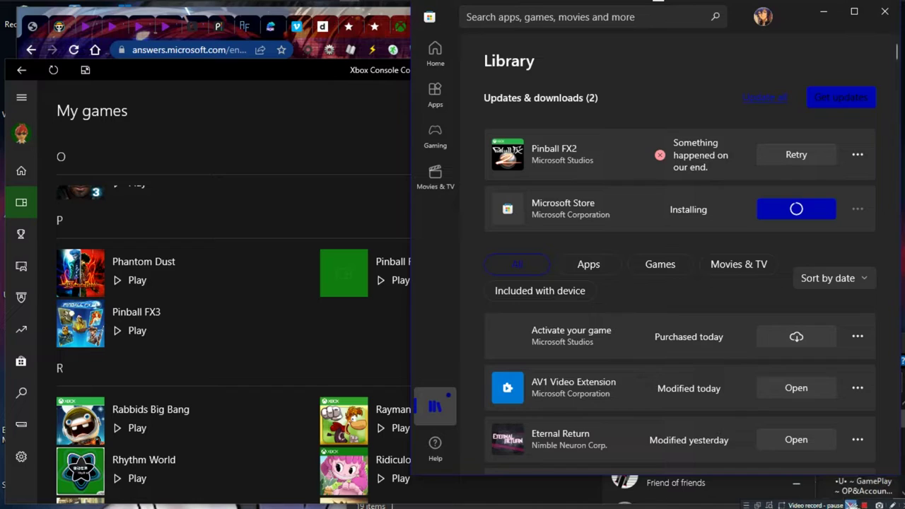
# - Write "Store Update After Error Report Sumited" in the Store search and erase the whole text
pyautogui.click(563, 23)
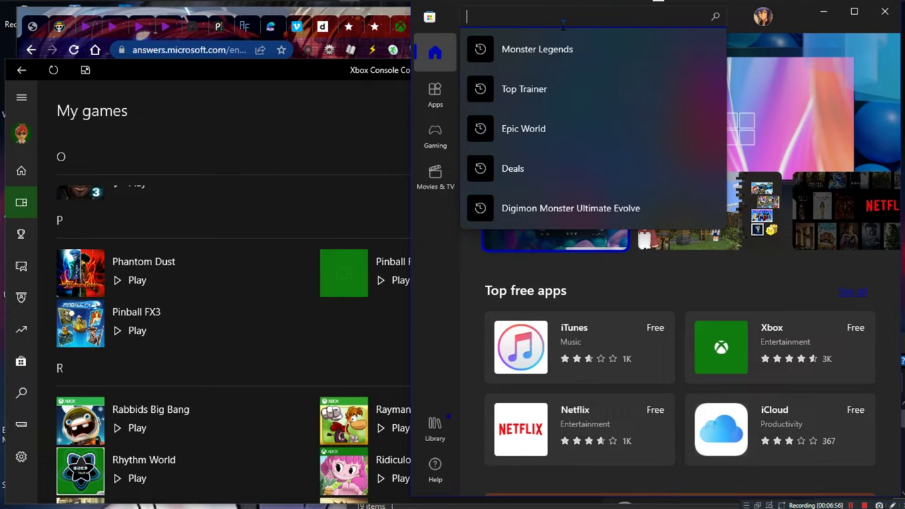
pyautogui.write('Store Update A')
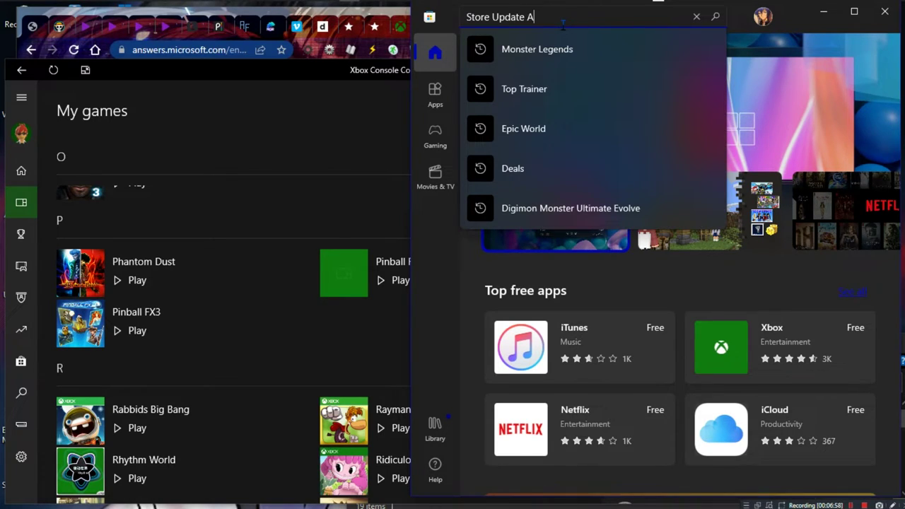
pyautogui.write('fter ')
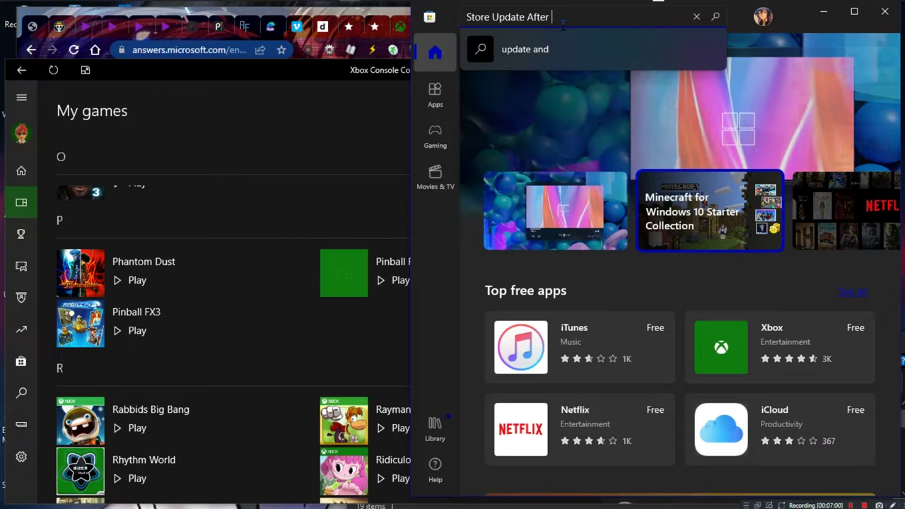
pyautogui.write('Error W')
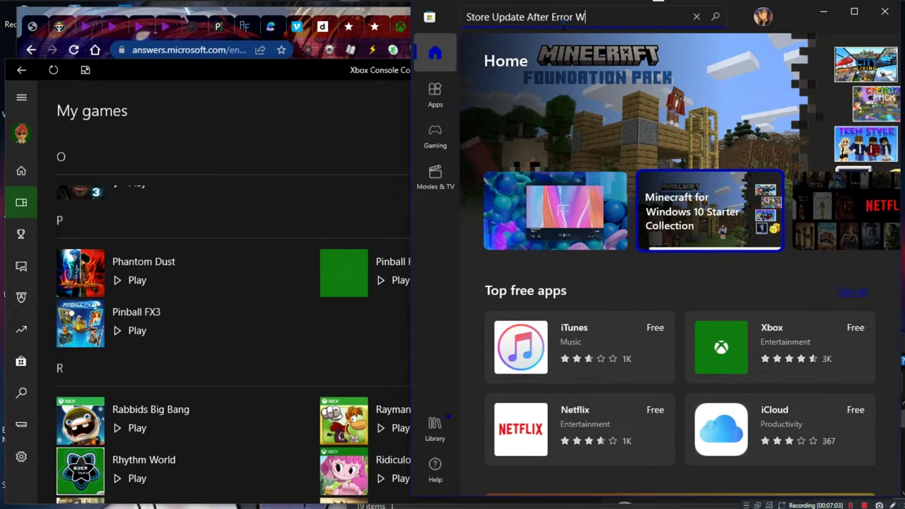
pyautogui.press('BackSpace')
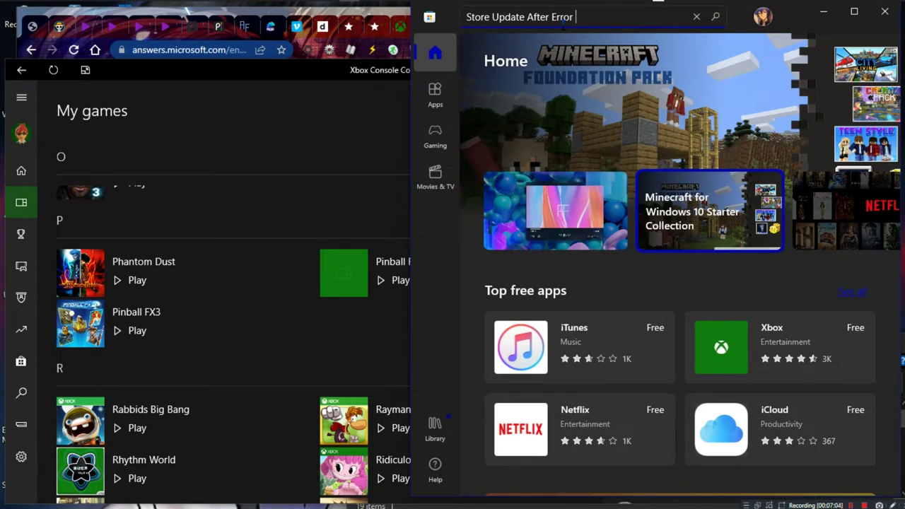
pyautogui.write('Report Sumited')
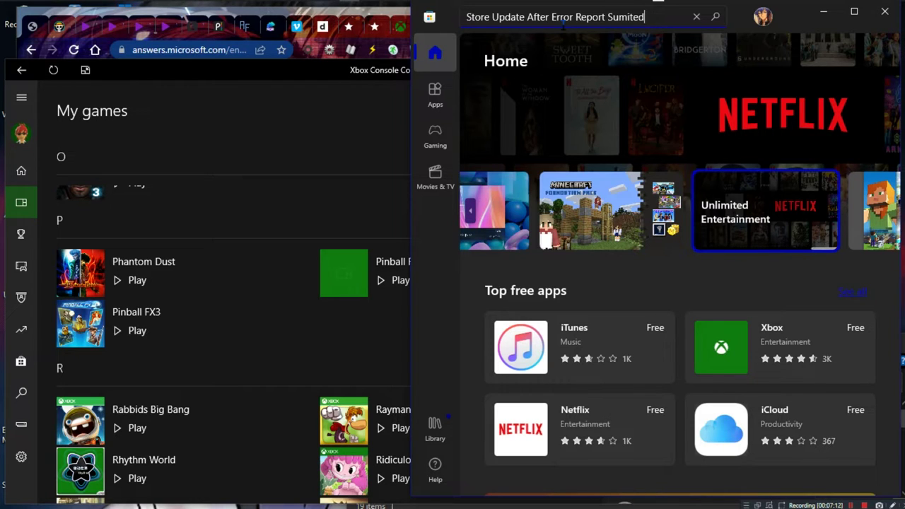
pyautogui.press('BackSpace')
pyautogui.press('BackSpace')
pyautogui.press('BackSpace')
pyautogui.press('BackSpace')
pyautogui.press('BackSpace')
pyautogui.press('BackSpace')
pyautogui.press('BackSpace')
pyautogui.press('BackSpace')
pyautogui.press('BackSpace')
pyautogui.press('BackSpace')
pyautogui.press('BackSpace')
pyautogui.press('BackSpace')
pyautogui.press('BackSpace')
pyautogui.press('BackSpace')
pyautogui.press('BackSpace')
pyautogui.press('BackSpace')
pyautogui.press('BackSpace')
pyautogui.press('BackSpace')
pyautogui.press('BackSpace')
pyautogui.press('BackSpace')
pyautogui.press('BackSpace')
pyautogui.press('BackSpace')
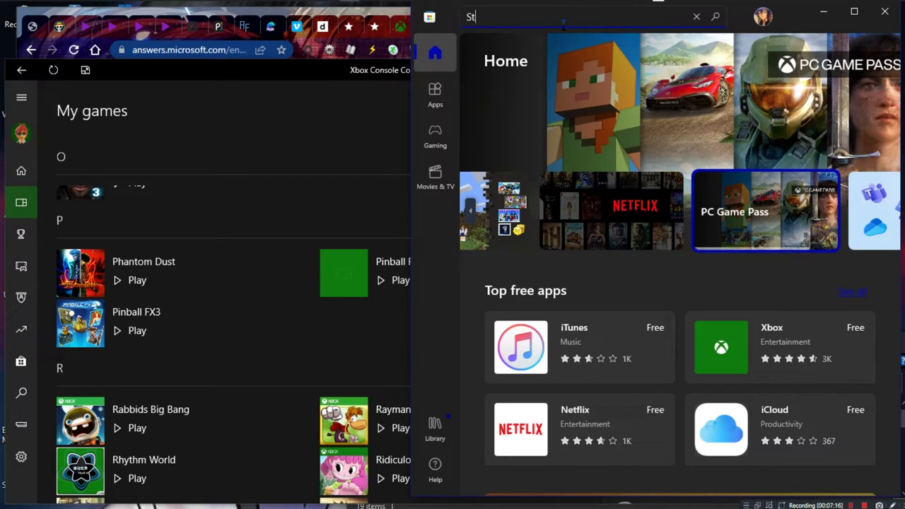
pyautogui.press('BackSpace')
pyautogui.press('BackSpace')
# - Write "To FeedBack Hub Insider" in the Microsoft Store search and erase it without searching
pyautogui.write('To ')
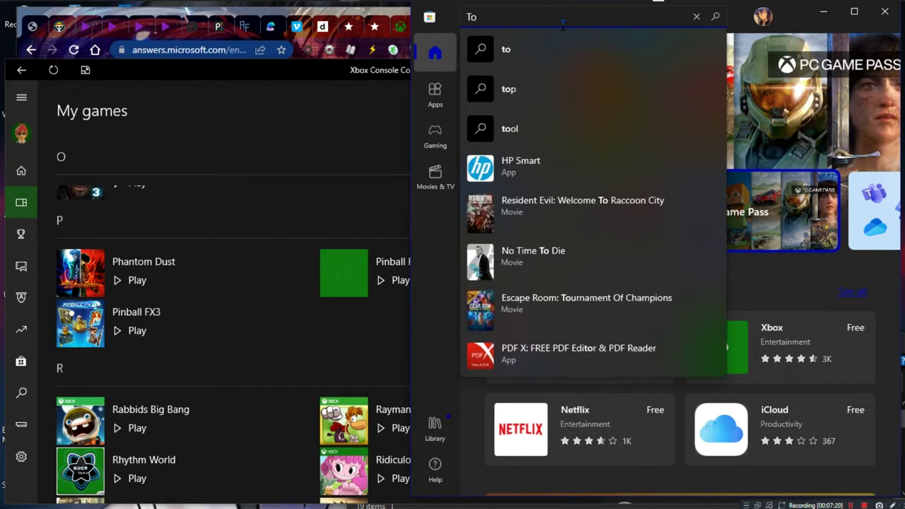
pyautogui.write('Fee')
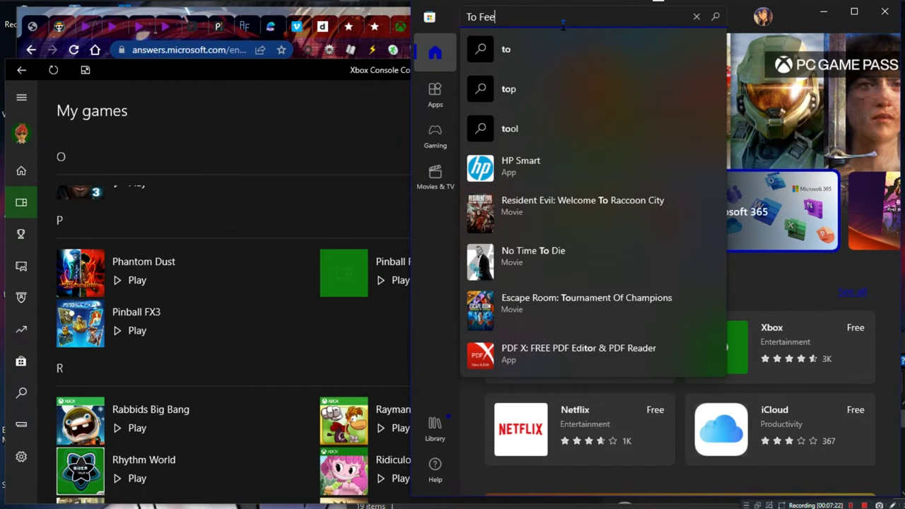
pyautogui.write('dBack ')
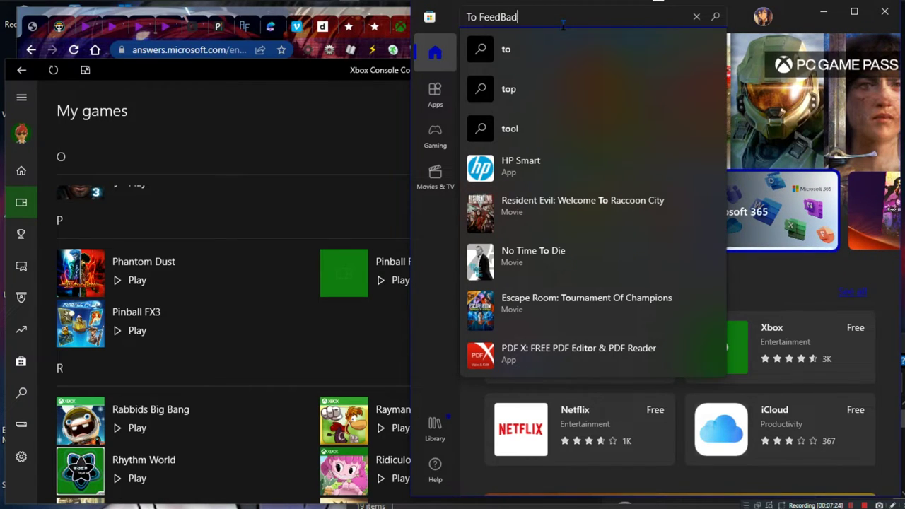
pyautogui.write('Hub')
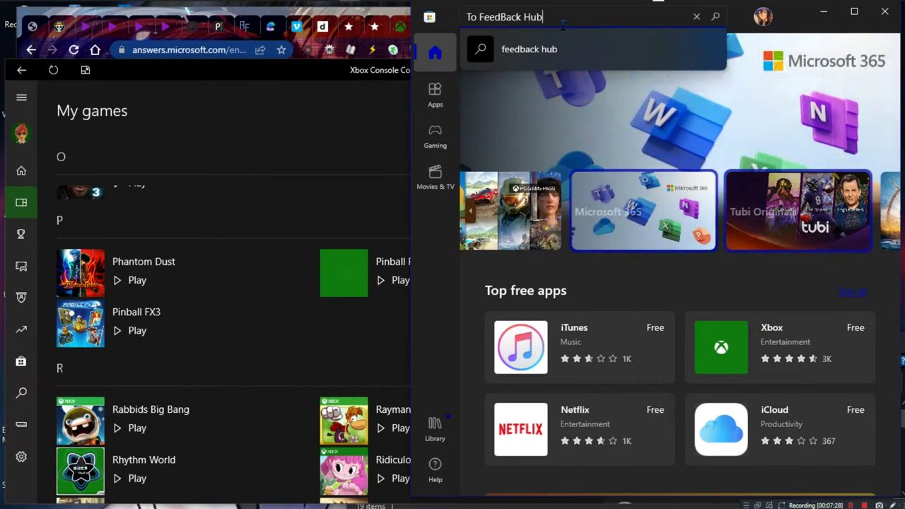
pyautogui.write(' Ins')
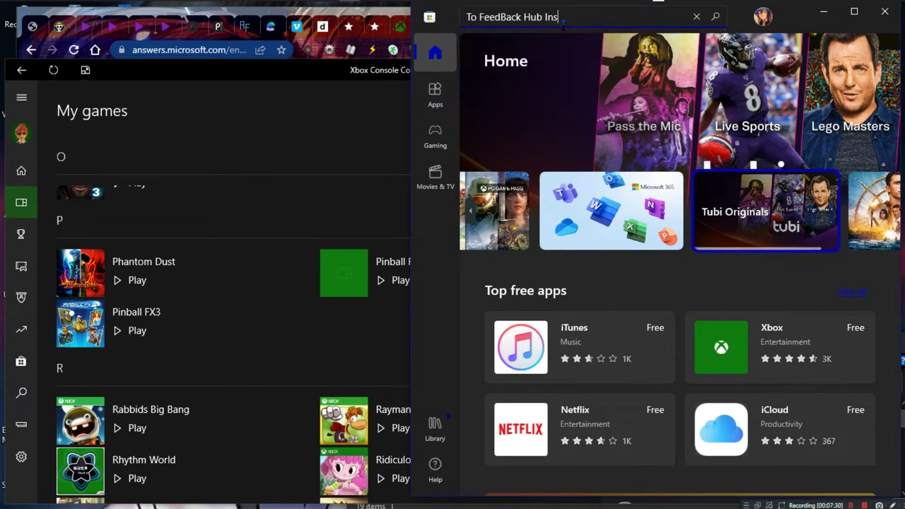
pyautogui.write('ider')
pyautogui.press('BackSpace')
pyautogui.press('BackSpace')
pyautogui.press('BackSpace')
pyautogui.press('BackSpace')
pyautogui.press('BackSpace')
pyautogui.press('BackSpace')
pyautogui.press('BackSpace')
pyautogui.press('BackSpace')
pyautogui.press('BackSpace')
pyautogui.press('BackSpace')
pyautogui.press('BackSpace')
pyautogui.press('BackSpace')
pyautogui.press('BackSpace')
pyautogui.press('BackSpace')
pyautogui.press('BackSpace')
pyautogui.press('BackSpace')
pyautogui.press('BackSpace')
pyautogui.press('BackSpace')
pyautogui.press('BackSpace')
pyautogui.press('BackSpace')
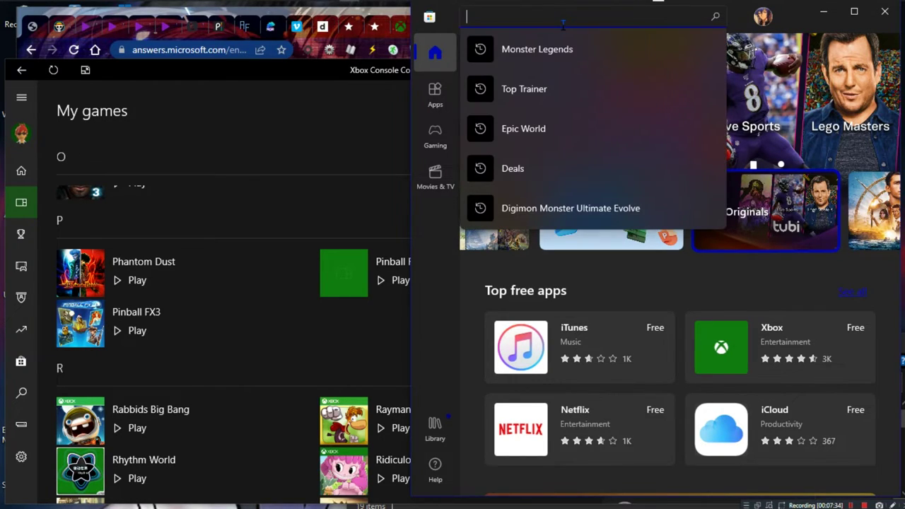
# - Write "Due To Errors On Downloading & Activating" in the Store search and clear the text again
pyautogui.write('Due T')
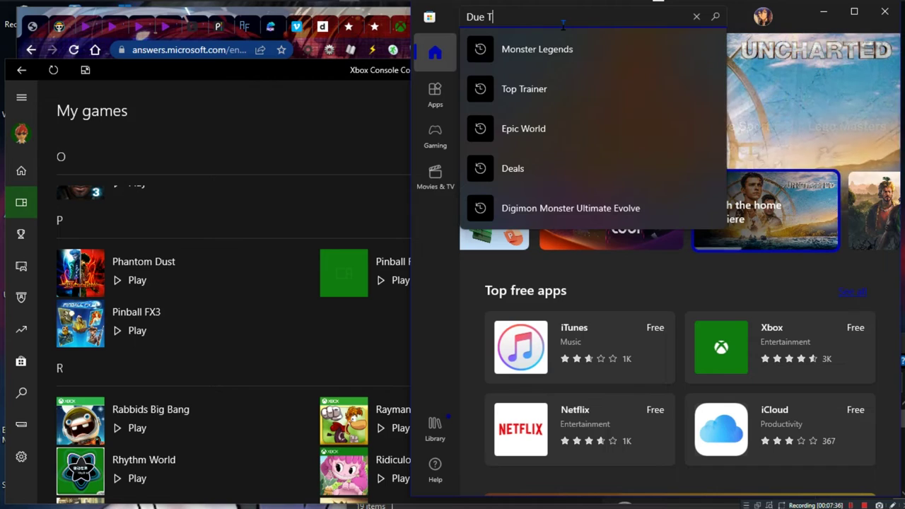
pyautogui.write('o Erro')
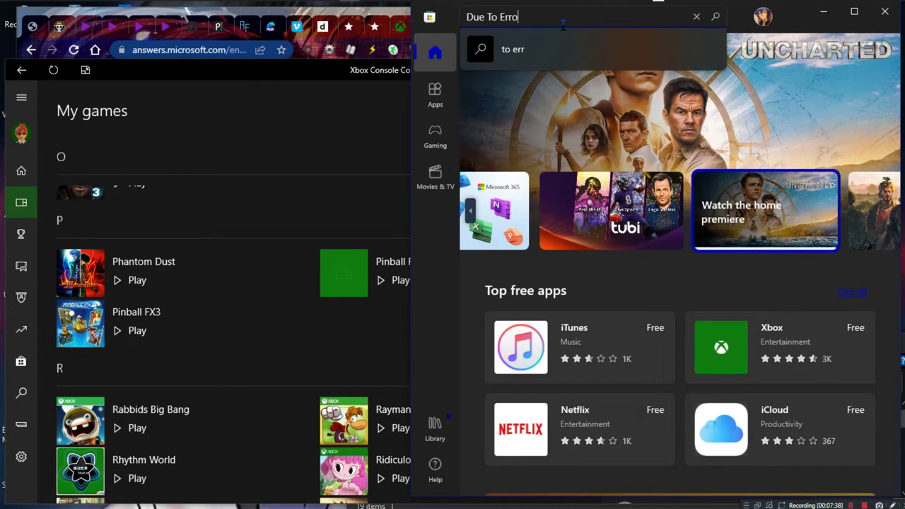
pyautogui.write('r s On ')
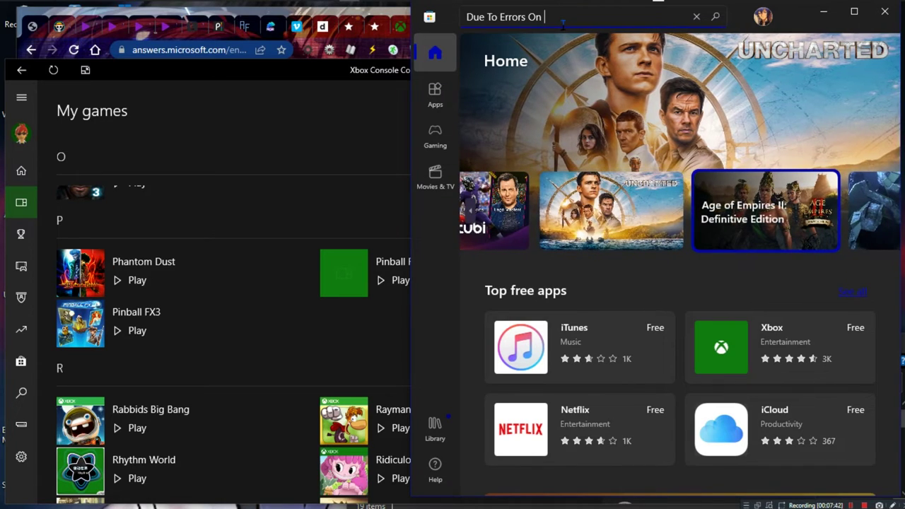
pyautogui.write('Do')
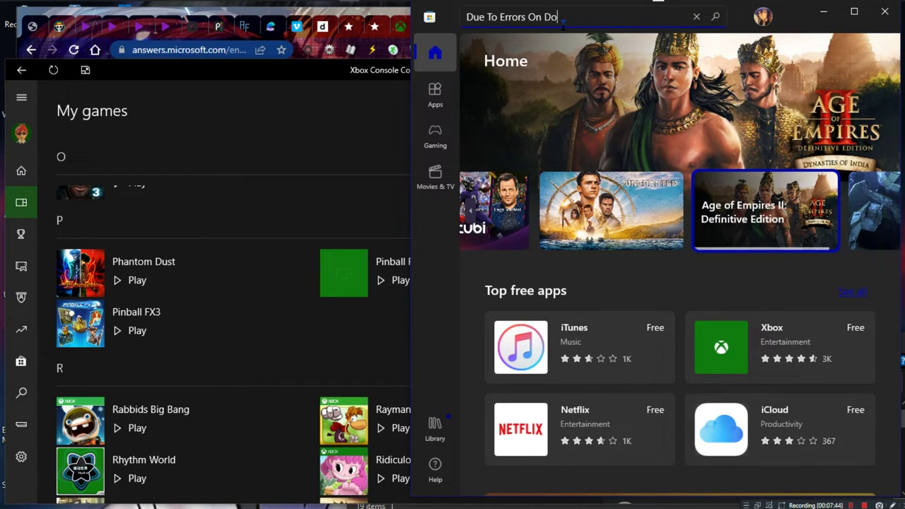
pyautogui.write('wnloading ')
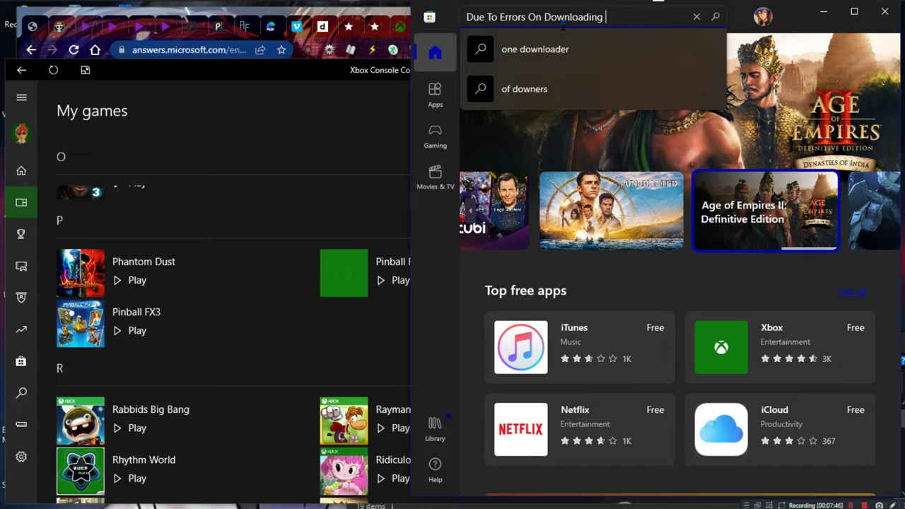
pyautogui.write('& ')
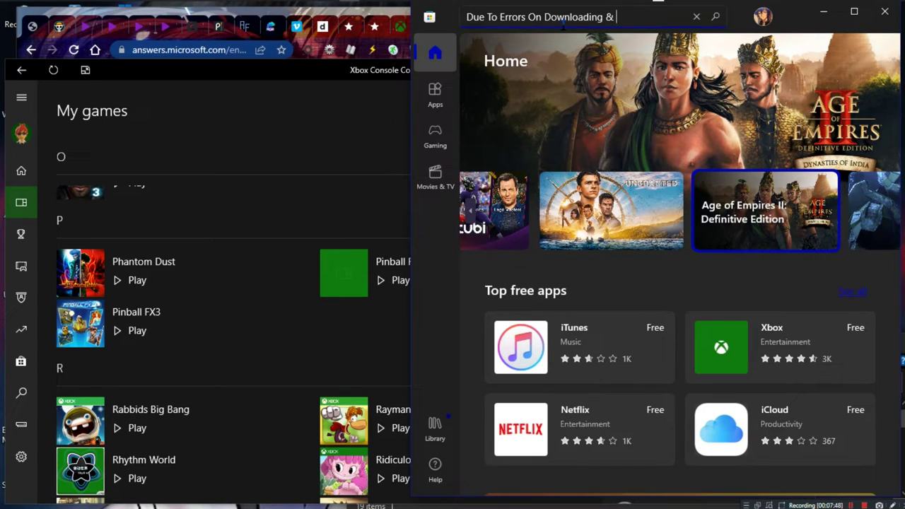
pyautogui.write('Activati')
pyautogui.write('ng')
pyautogui.press('BackSpace')
pyautogui.press('BackSpace')
pyautogui.press('BackSpace')
pyautogui.press('BackSpace')
pyautogui.press('BackSpace')
pyautogui.press('BackSpace')
pyautogui.press('BackSpace')
pyautogui.press('BackSpace')
pyautogui.press('BackSpace')
pyautogui.press('BackSpace')
pyautogui.press('BackSpace')
pyautogui.press('BackSpace')
pyautogui.press('BackSpace')
pyautogui.press('BackSpace')
pyautogui.press('BackSpace')
pyautogui.press('BackSpace')
pyautogui.press('BackSpace')
pyautogui.press('BackSpace')
pyautogui.press('BackSpace')
pyautogui.press('BackSpace')
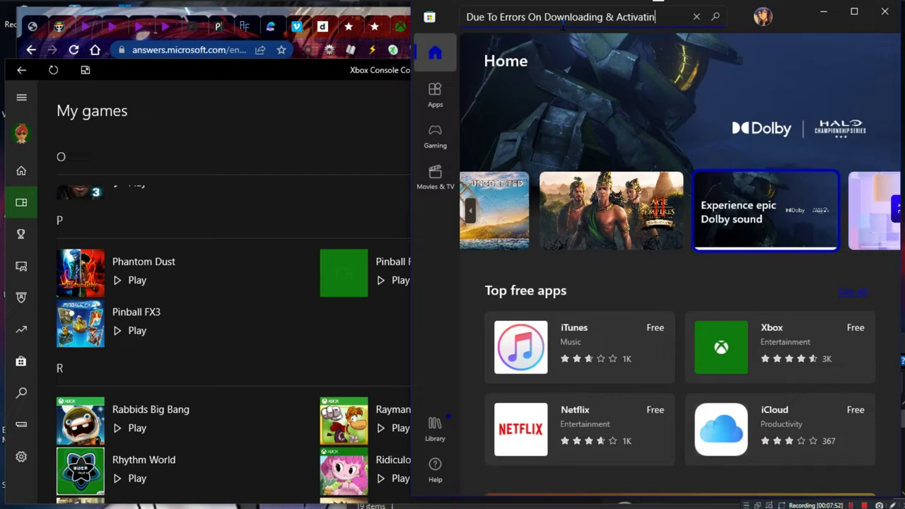
pyautogui.press('BackSpace')
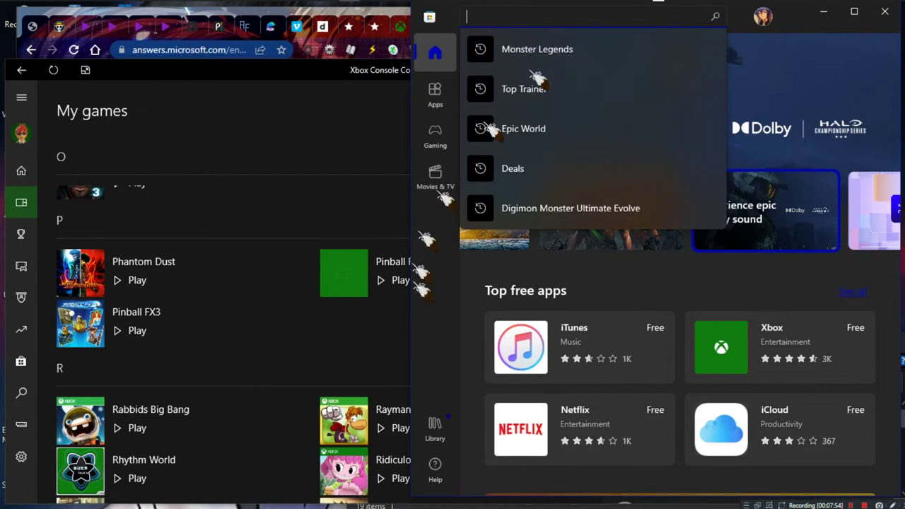
# - Open the Store library and retry the Pinball FX2 download
pyautogui.click(438, 431)
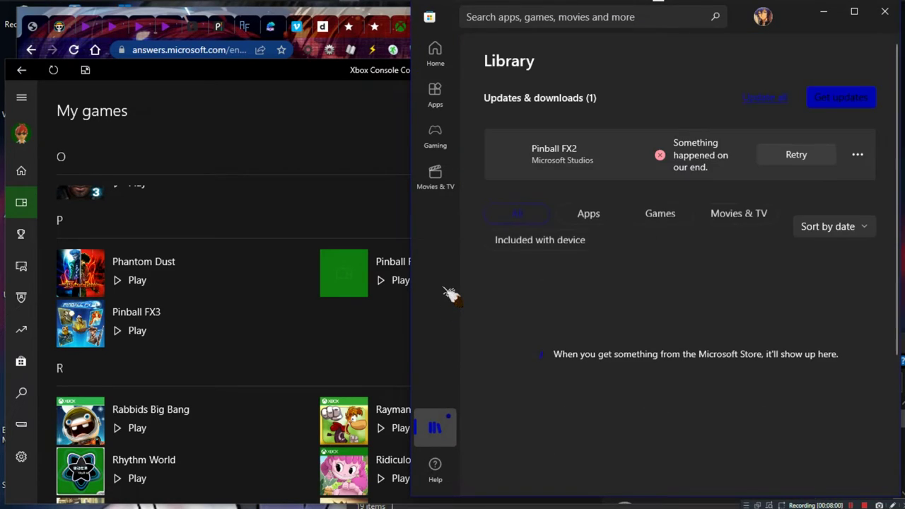
pyautogui.click(785, 156)
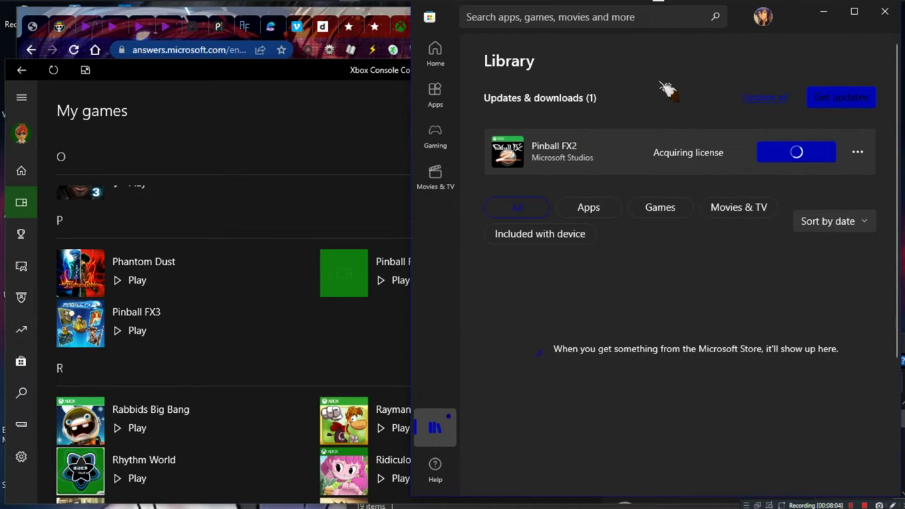
# - Write "Game Was Working & Signin Was Working" in the Store search and erase the whole text
pyautogui.click(575, 23)
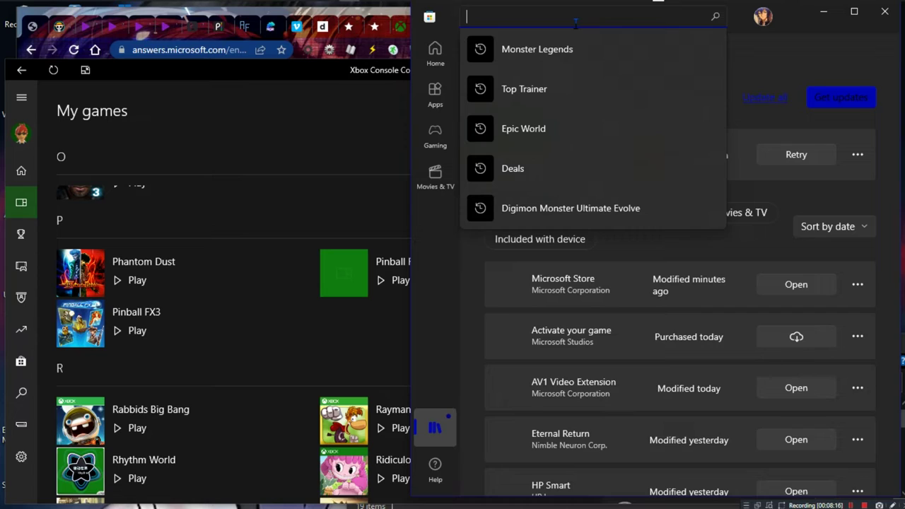
pyautogui.write('Game Was W')
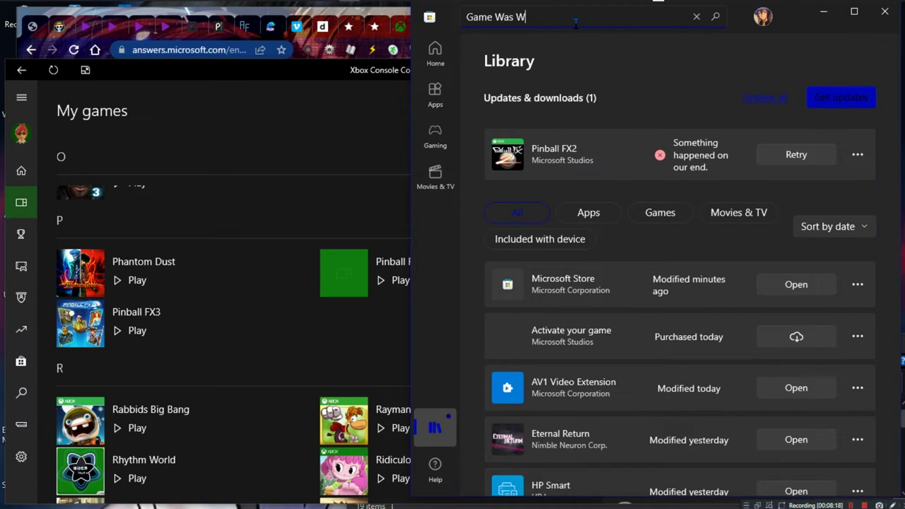
pyautogui.write('orking ')
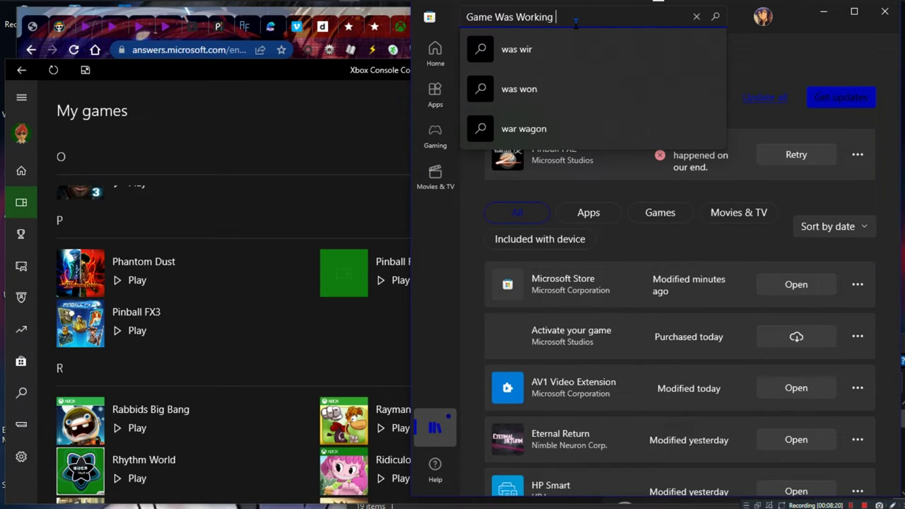
pyautogui.write('& Sign')
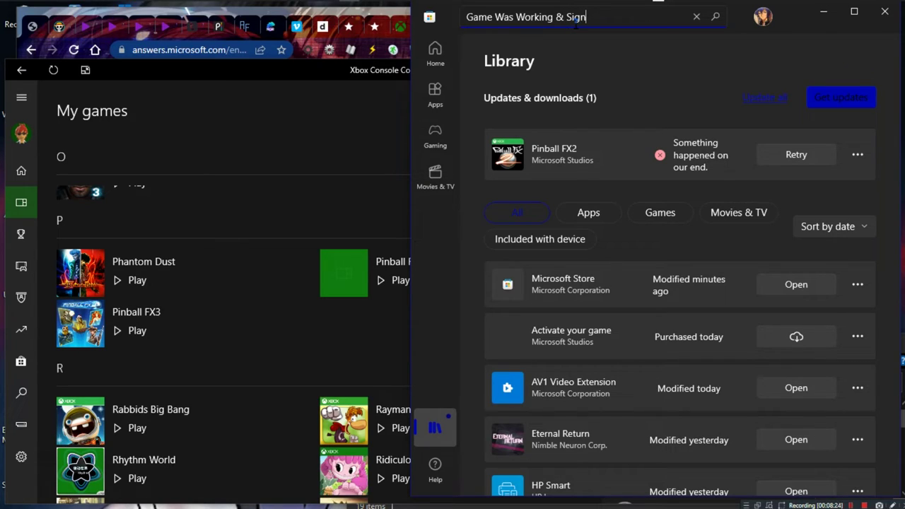
pyautogui.write('in Was Working')
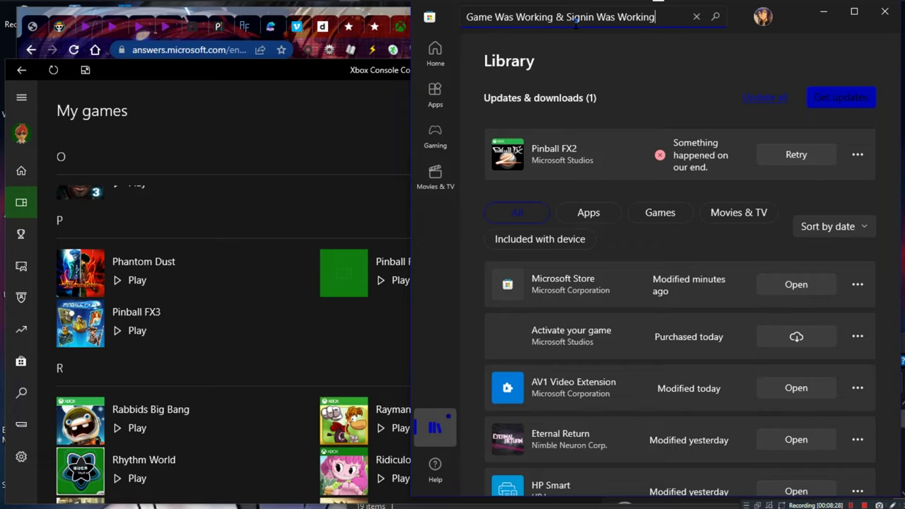
pyautogui.press('BackSpace')
pyautogui.press('BackSpace')
pyautogui.press('BackSpace')
pyautogui.press('BackSpace')
pyautogui.press('BackSpace')
pyautogui.press('BackSpace')
pyautogui.press('BackSpace')
pyautogui.press('BackSpace')
pyautogui.press('BackSpace')
pyautogui.press('BackSpace')
pyautogui.press('BackSpace')
pyautogui.press('BackSpace')
pyautogui.press('BackSpace')
pyautogui.press('BackSpace')
pyautogui.press('BackSpace')
pyautogui.press('BackSpace')
pyautogui.press('BackSpace')
pyautogui.press('BackSpace')
pyautogui.press('BackSpace')
pyautogui.press('BackSpace')
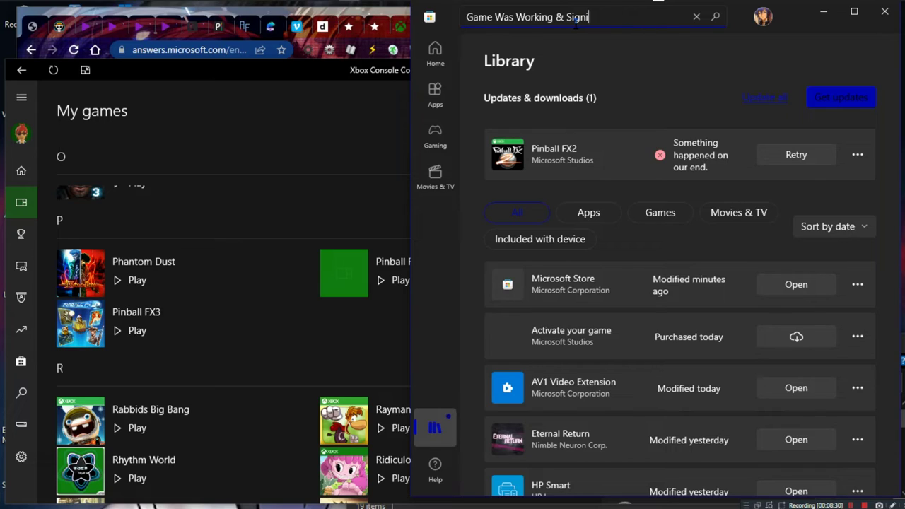
# - Write "Just 2months Ago" in the Store search and erase it without searching
pyautogui.write('Just ')
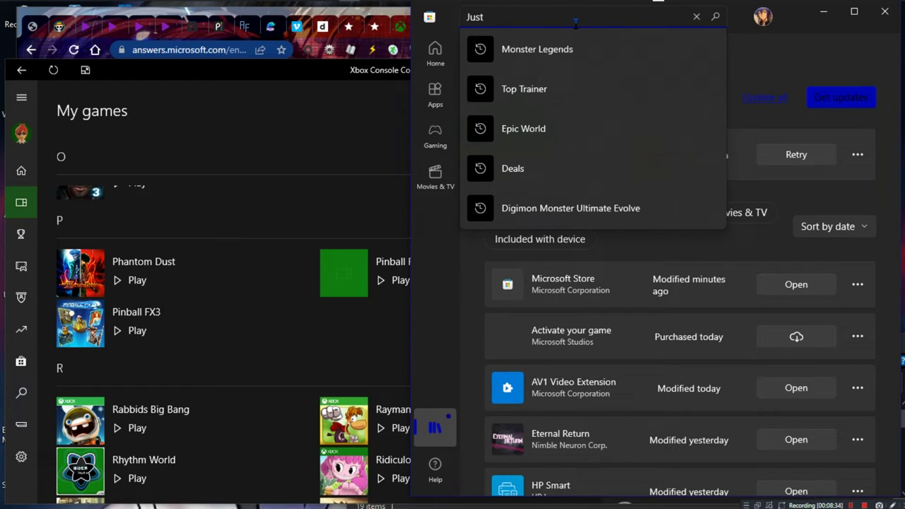
pyautogui.write('2months ')
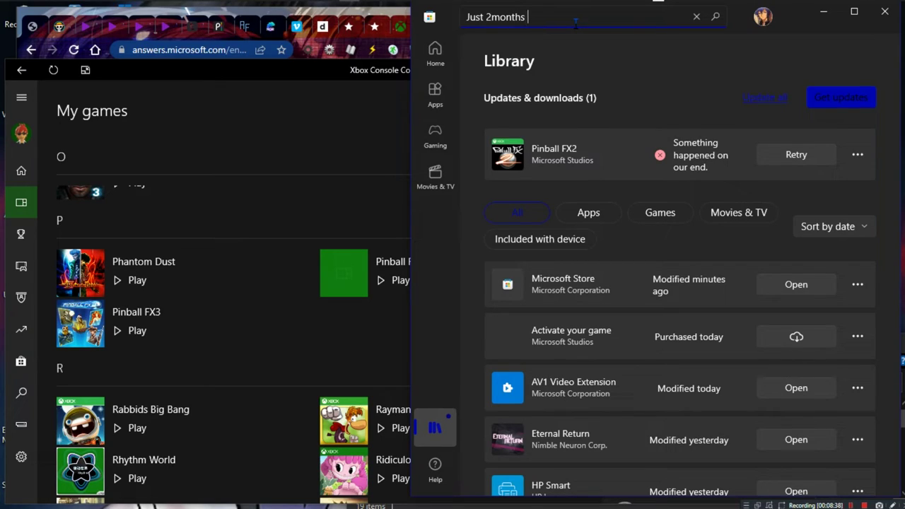
pyautogui.write('Ago')
pyautogui.press('BackSpace')
pyautogui.press('BackSpace')
pyautogui.press('BackSpace')
pyautogui.press('BackSpace')
pyautogui.press('BackSpace')
pyautogui.press('BackSpace')
pyautogui.press('BackSpace')
pyautogui.press('BackSpace')
pyautogui.press('BackSpace')
pyautogui.press('BackSpace')
pyautogui.press('BackSpace')
pyautogui.press('BackSpace')
pyautogui.press('BackSpace')
pyautogui.press('BackSpace')
pyautogui.press('BackSpace')
pyautogui.press('BackSpace')
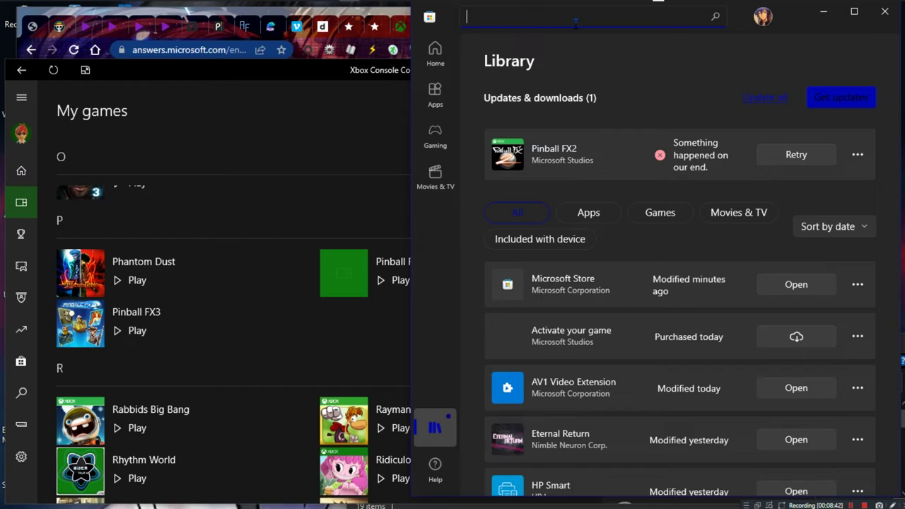
# - Write "Either Since Windows 10 Is Going Away Or" in the Store search and clear the text again
pyautogui.write('Either Since Wind')
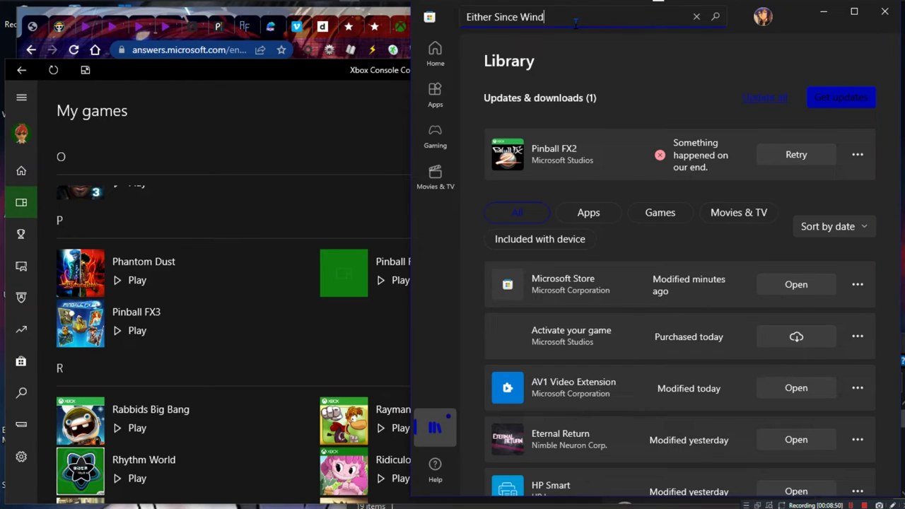
pyautogui.write('ows 10')
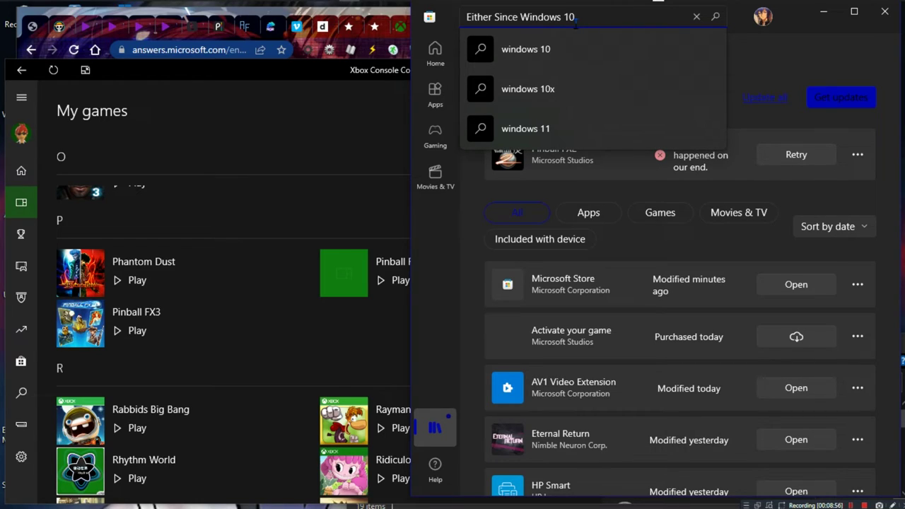
pyautogui.write('Is')
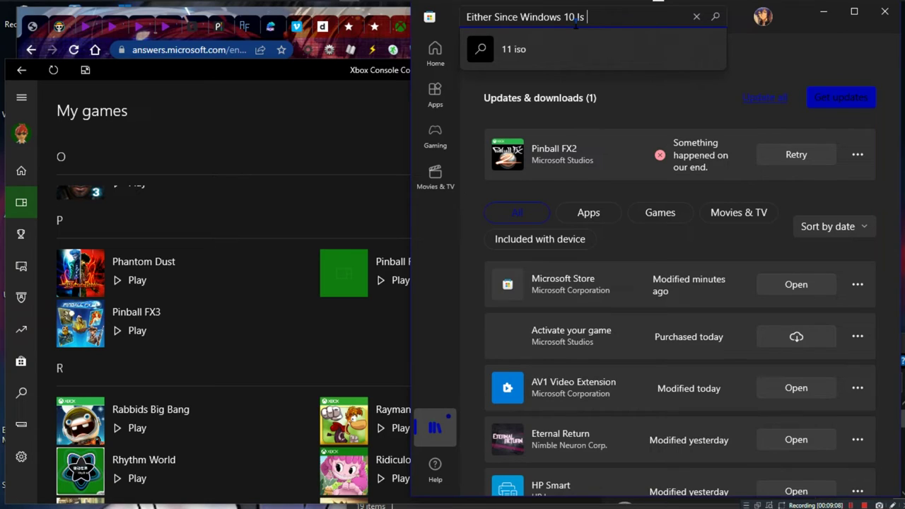
pyautogui.write('G')
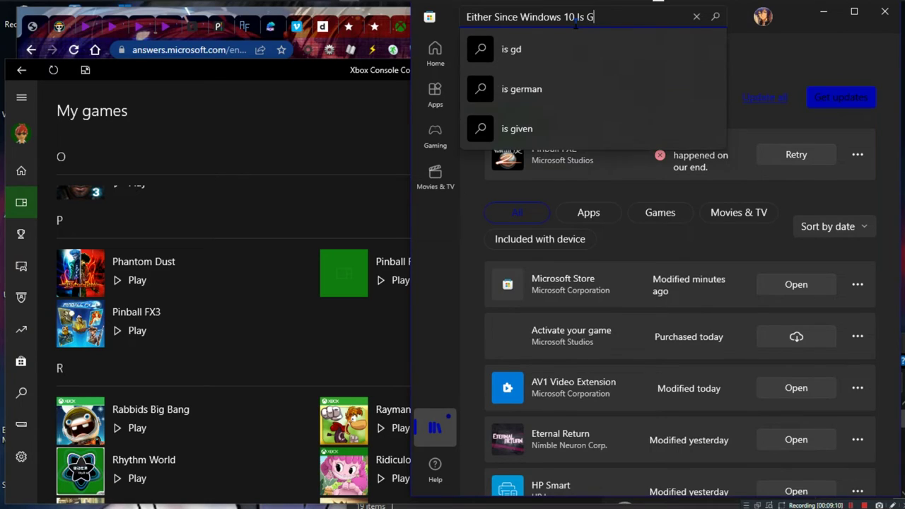
pyautogui.write('oing Awa')
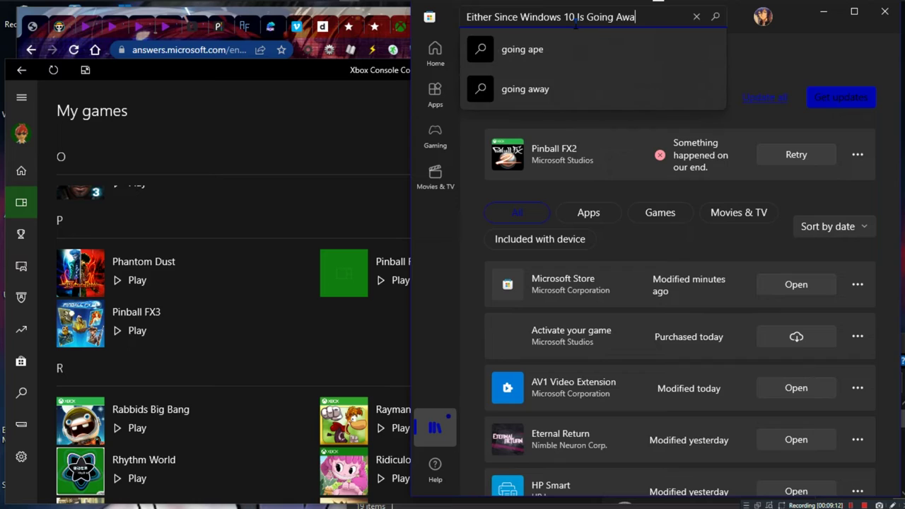
pyautogui.write('y O')
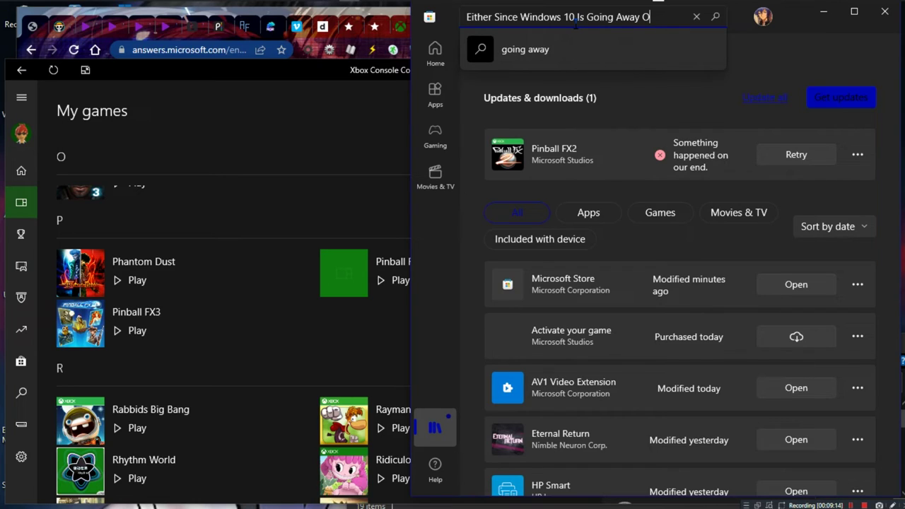
pyautogui.write('r')
pyautogui.press('BackSpace')
pyautogui.press('BackSpace')
pyautogui.press('BackSpace')
pyautogui.press('BackSpace')
pyautogui.press('BackSpace')
pyautogui.press('BackSpace')
pyautogui.press('BackSpace')
pyautogui.press('BackSpace')
pyautogui.press('BackSpace')
pyautogui.press('BackSpace')
pyautogui.press('BackSpace')
pyautogui.press('BackSpace')
pyautogui.press('BackSpace')
pyautogui.press('BackSpace')
pyautogui.press('BackSpace')
pyautogui.press('BackSpace')
pyautogui.press('BackSpace')
pyautogui.press('BackSpace')
pyautogui.press('BackSpace')
pyautogui.press('BackSpace')
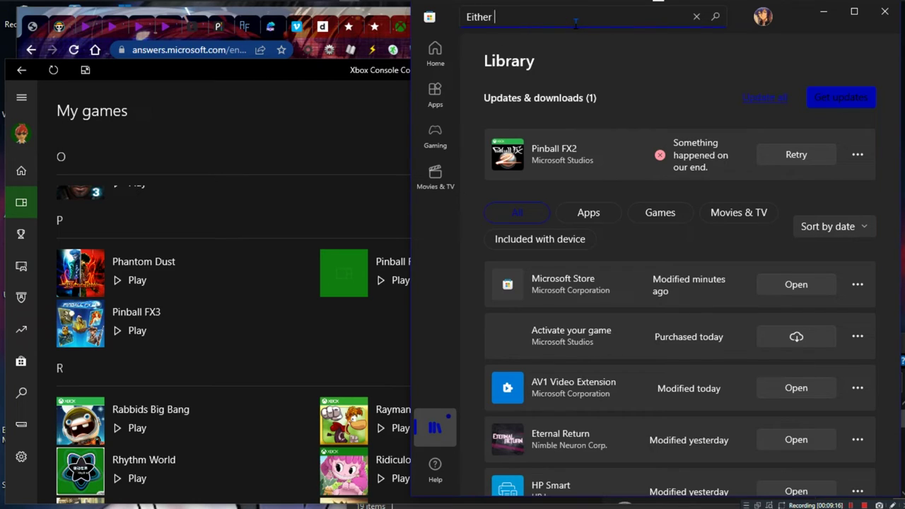
# - Write "Due To Windows 11" in the Store search and erase the whole text
pyautogui.write('Due T')
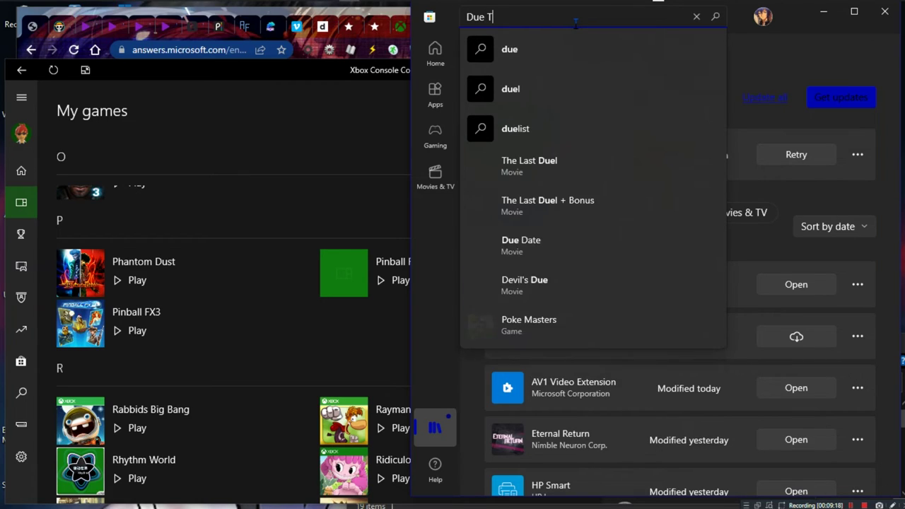
pyautogui.write('o Windows 11')
pyautogui.press('BackSpace')
pyautogui.press('BackSpace')
pyautogui.press('BackSpace')
pyautogui.press('BackSpace')
pyautogui.press('BackSpace')
pyautogui.press('BackSpace')
pyautogui.press('BackSpace')
pyautogui.press('BackSpace')
pyautogui.press('BackSpace')
pyautogui.press('BackSpace')
pyautogui.press('BackSpace')
pyautogui.press('BackSpace')
pyautogui.press('BackSpace')
pyautogui.press('BackSpace')
pyautogui.press('BackSpace')
pyautogui.press('BackSpace')
pyautogui.press('BackSpace')
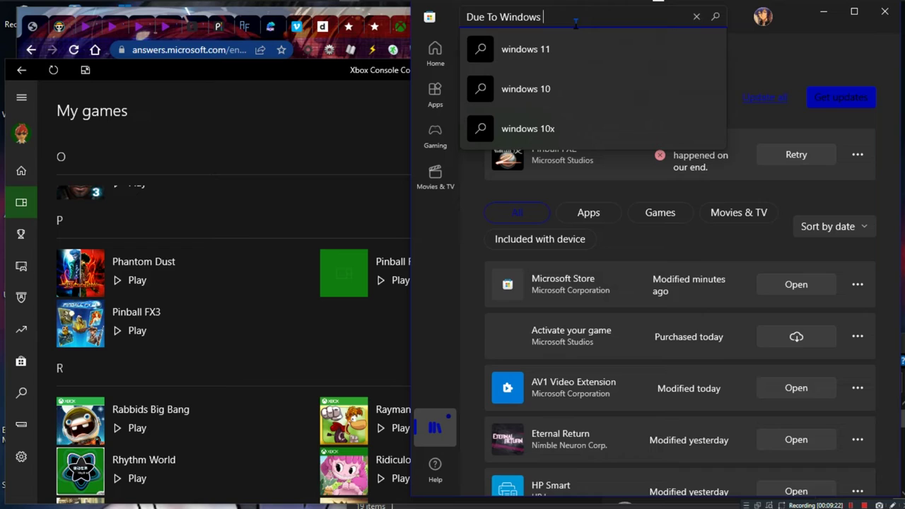
# - Write "Alot Of Changes That Invole Games Stopped Working" in the Store search and erase the whole text
pyautogui.write('Alot ')
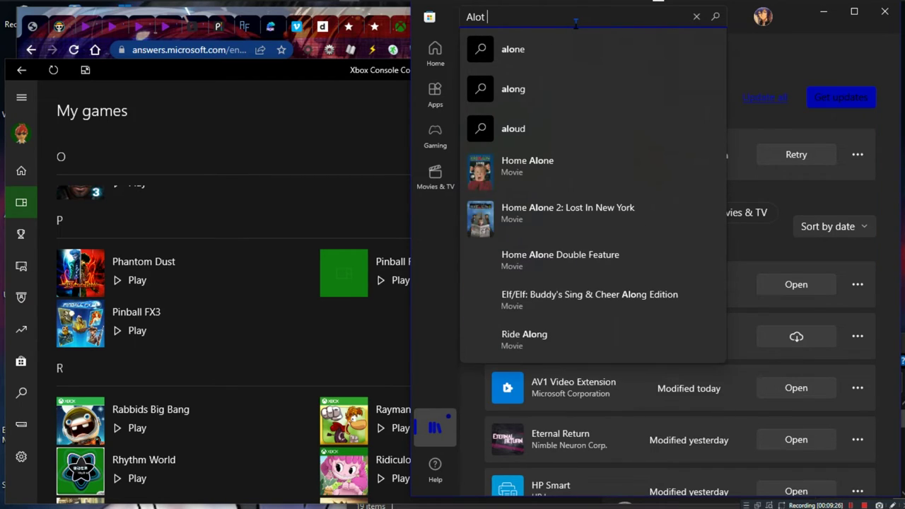
pyautogui.write('Of')
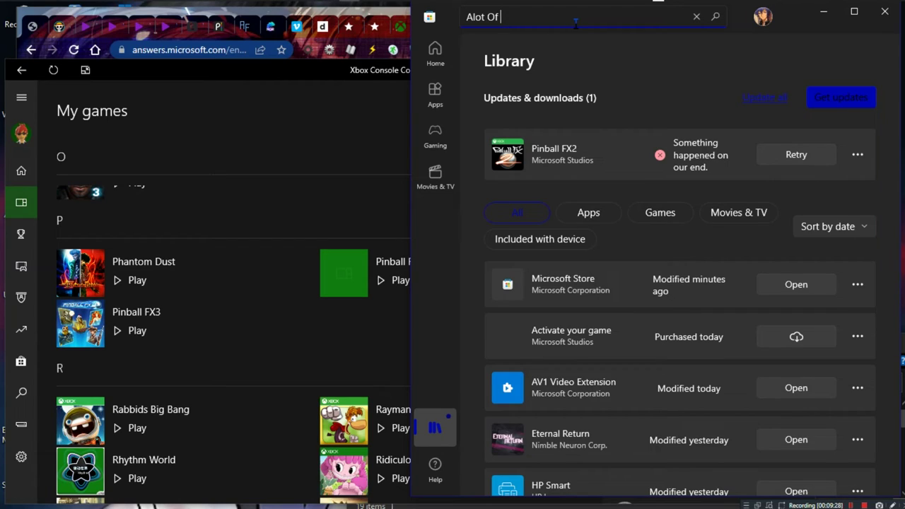
pyautogui.write(' Changes That')
pyautogui.write('Invole')
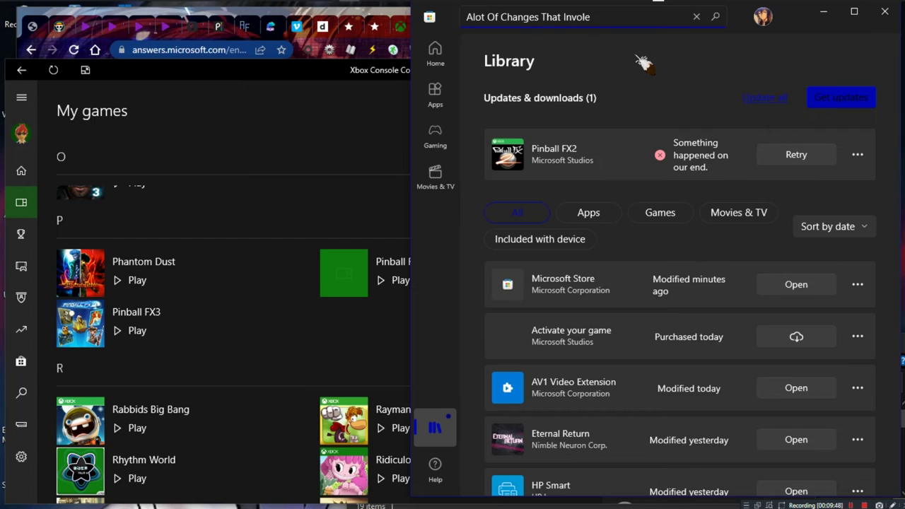
pyautogui.write('Games')
pyautogui.write('Sto')
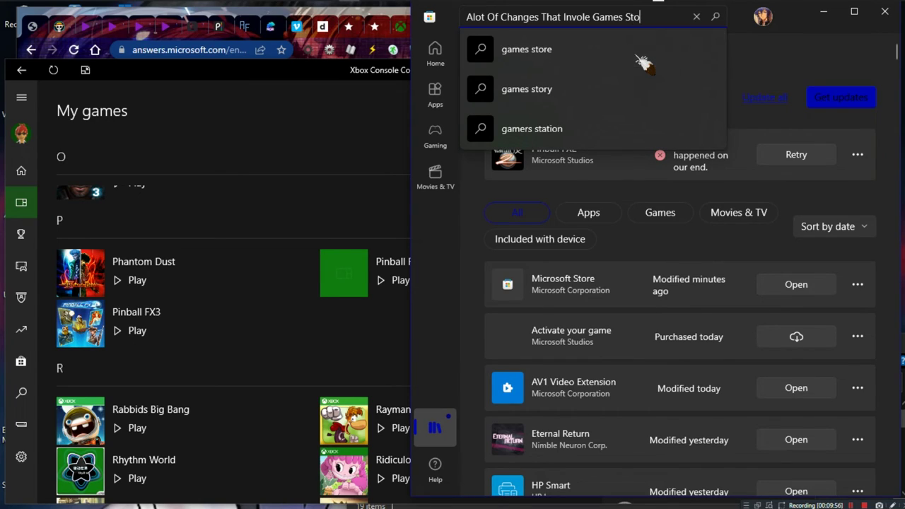
pyautogui.write('pped Working')
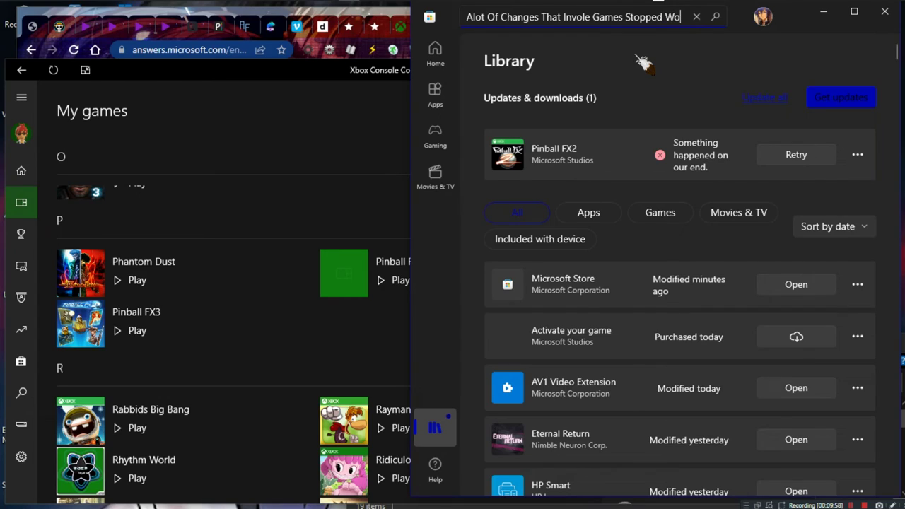
pyautogui.press('BackSpace')
pyautogui.press('BackSpace')
pyautogui.press('BackSpace')
pyautogui.press('BackSpace')
pyautogui.press('BackSpace')
pyautogui.press('BackSpace')
pyautogui.press('BackSpace')
pyautogui.press('BackSpace')
pyautogui.press('BackSpace')
pyautogui.press('BackSpace')
pyautogui.press('BackSpace')
pyautogui.press('BackSpace')
pyautogui.press('BackSpace')
pyautogui.press('BackSpace')
pyautogui.press('BackSpace')
pyautogui.press('BackSpace')
pyautogui.press('BackSpace')
pyautogui.press('BackSpace')
pyautogui.press('BackSpace')
pyautogui.press('BackSpace')
pyautogui.press('BackSpace')
pyautogui.press('BackSpace')
pyautogui.press('BackSpace')
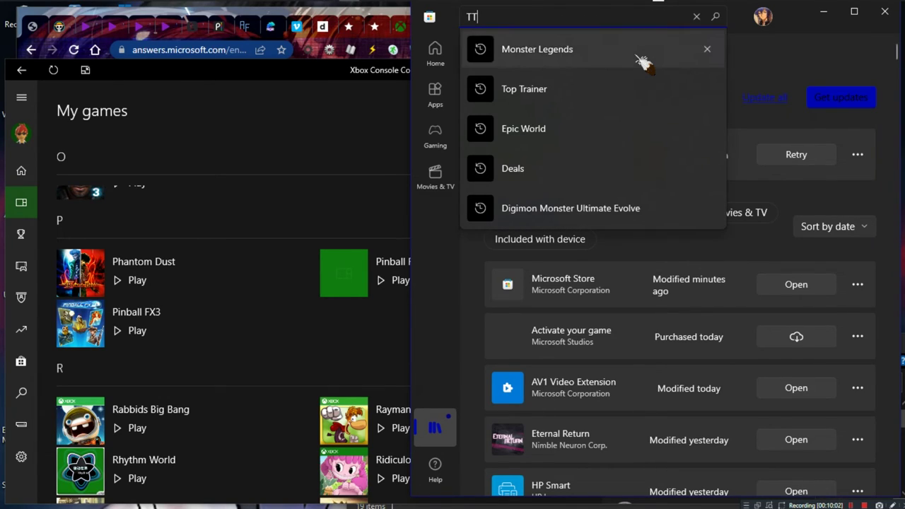
# - Write "That We Dont Like lol" in the Store search and clear the text without searching
pyautogui.write('TT')
pyautogui.press('BackSpace')
pyautogui.write('hat ')
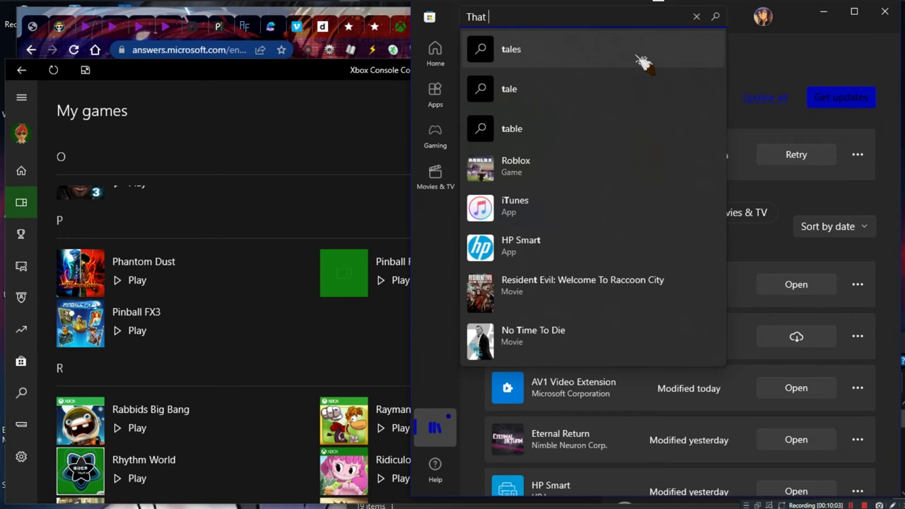
pyautogui.write('We Don')
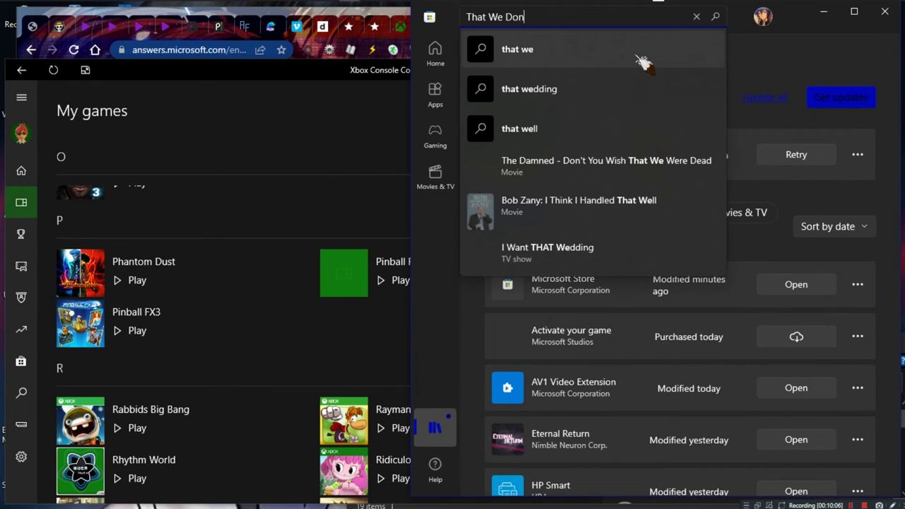
pyautogui.write('t Lik')
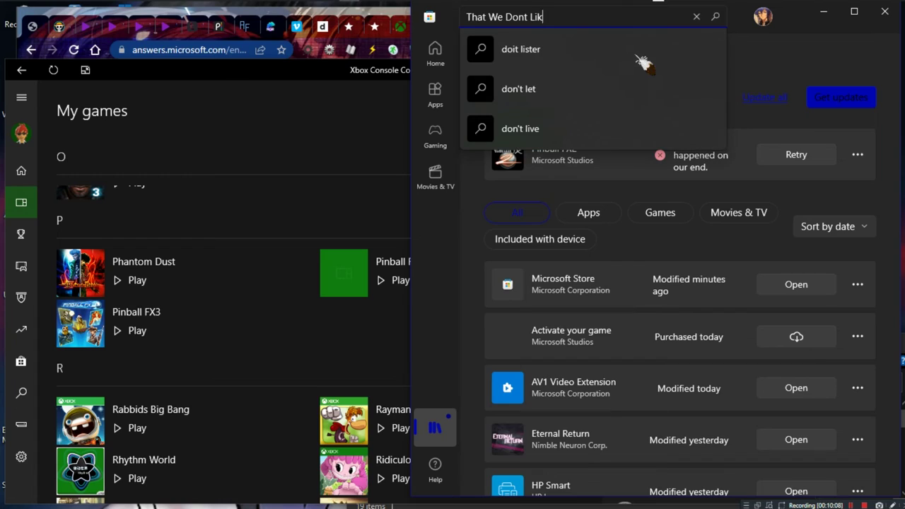
pyautogui.write('e')
pyautogui.write('lol')
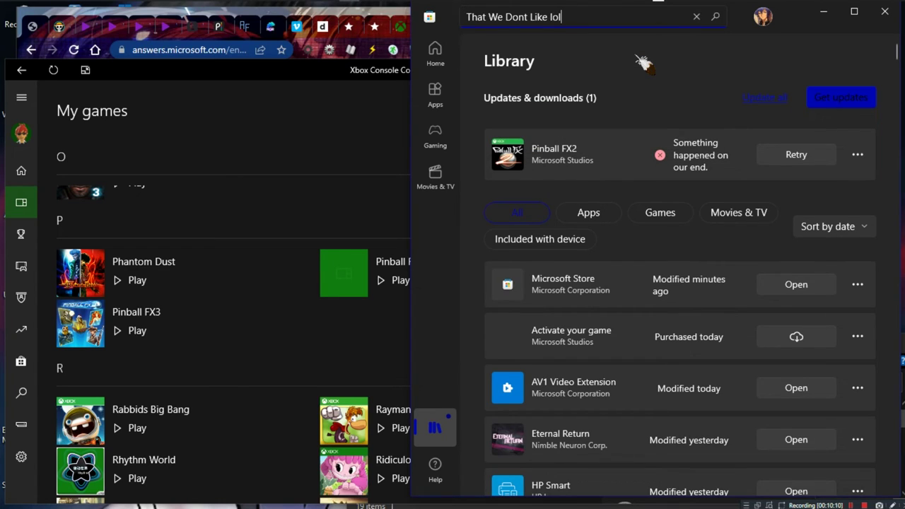
pyautogui.press('BackSpace')
pyautogui.press('BackSpace')
pyautogui.press('BackSpace')
pyautogui.press('BackSpace')
pyautogui.press('BackSpace')
pyautogui.press('BackSpace')
pyautogui.press('BackSpace')
pyautogui.press('BackSpace')
pyautogui.press('BackSpace')
pyautogui.press('BackSpace')
pyautogui.press('BackSpace')
pyautogui.press('BackSpace')
pyautogui.press('BackSpace')
pyautogui.press('BackSpace')
pyautogui.press('BackSpace')
pyautogui.press('BackSpace')
pyautogui.press('BackSpace')
pyautogui.press('BackSpace')
pyautogui.press('BackSpace')
pyautogui.press('BackSpace')
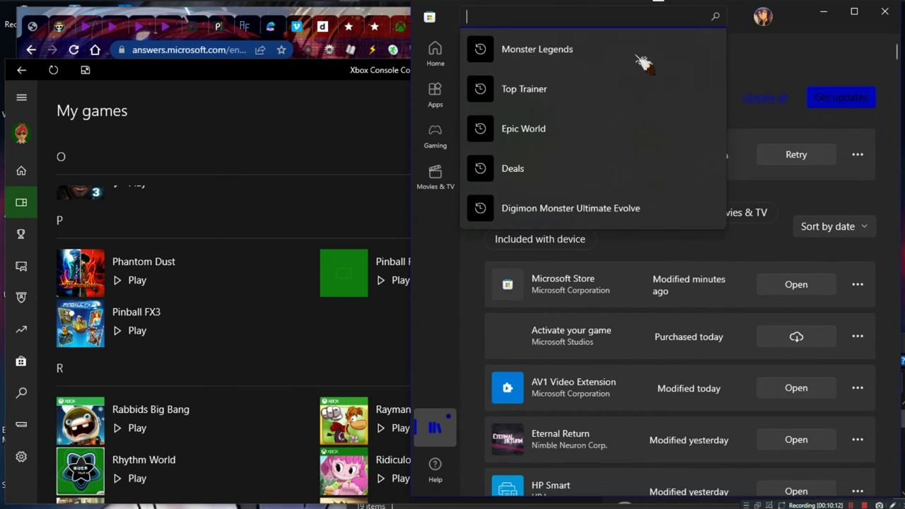
# - Leave the Store search and open the Pinball FX2 product page from the library's downloads
pyautogui.click(772, 76)
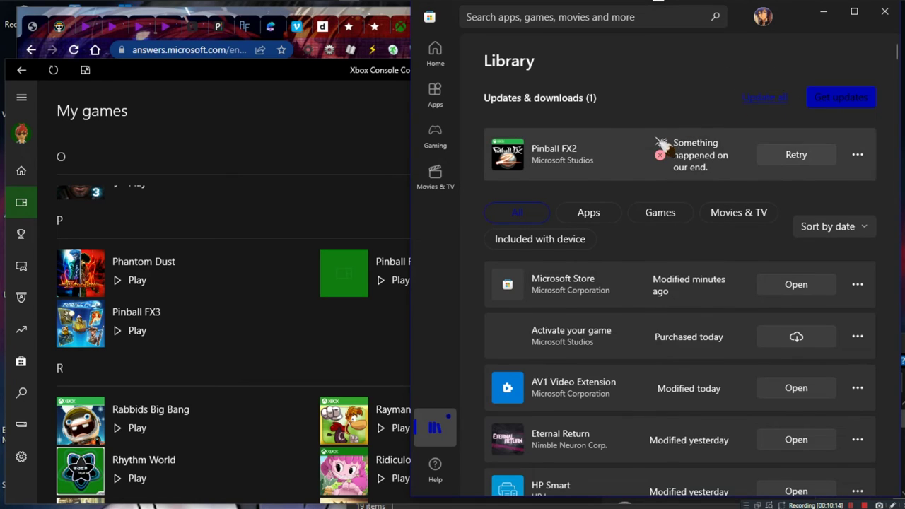
pyautogui.click(554, 152)
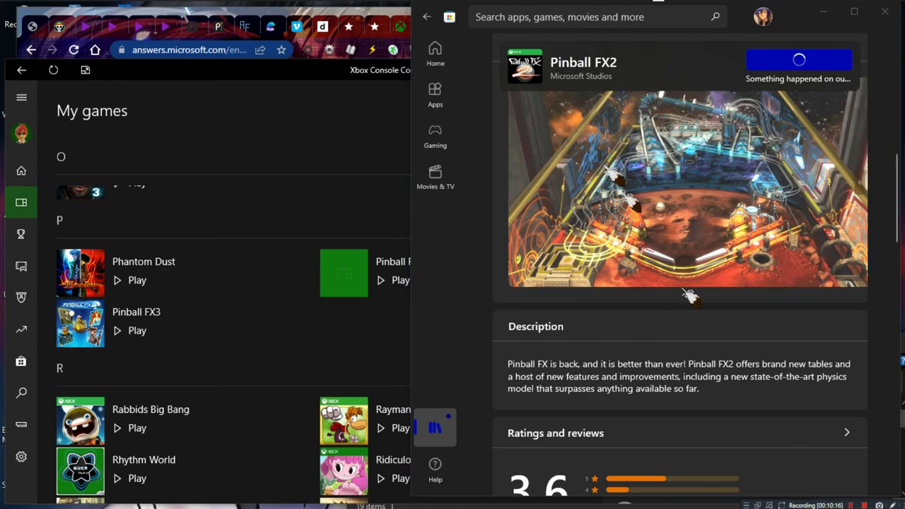
# - Write "Even If We Install Windows 11" in the Store search and erase the whole text
pyautogui.click(564, 19)
pyautogui.write('Even If We')
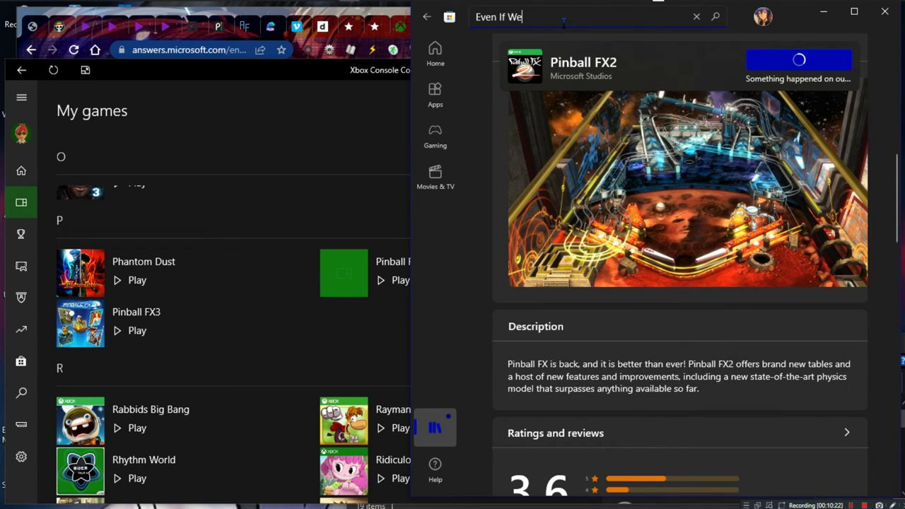
pyautogui.write(' Install Windows 11')
pyautogui.press('BackSpace')
pyautogui.press('BackSpace')
pyautogui.press('BackSpace')
pyautogui.press('BackSpace')
pyautogui.press('BackSpace')
pyautogui.press('BackSpace')
pyautogui.press('BackSpace')
pyautogui.press('BackSpace')
pyautogui.press('BackSpace')
pyautogui.press('BackSpace')
pyautogui.press('BackSpace')
pyautogui.press('BackSpace')
pyautogui.press('BackSpace')
pyautogui.press('BackSpace')
pyautogui.press('BackSpace')
pyautogui.press('BackSpace')
pyautogui.press('BackSpace')
pyautogui.press('BackSpace')
pyautogui.press('BackSpace')
pyautogui.press('BackSpace')
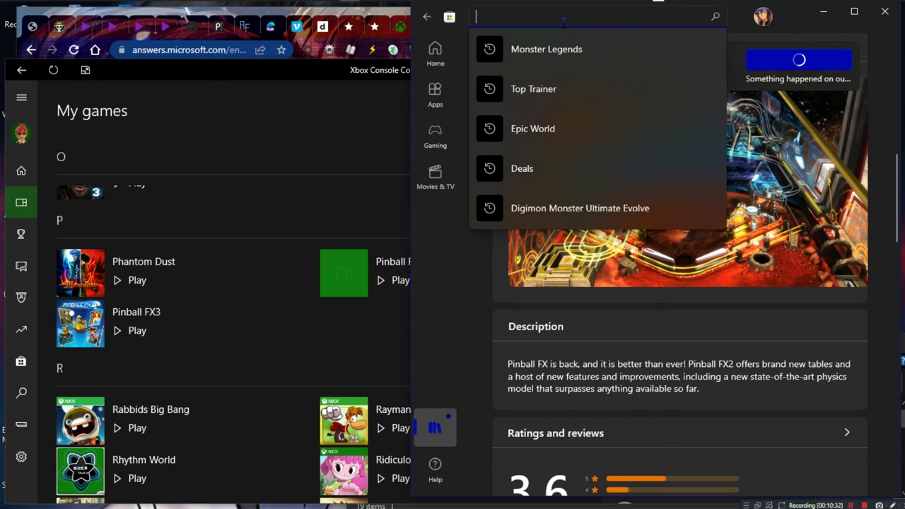
# - Write "We Unsure If This Game Will Work Sti" in the Store search and erase the text again
pyautogui.write('We Unsure')
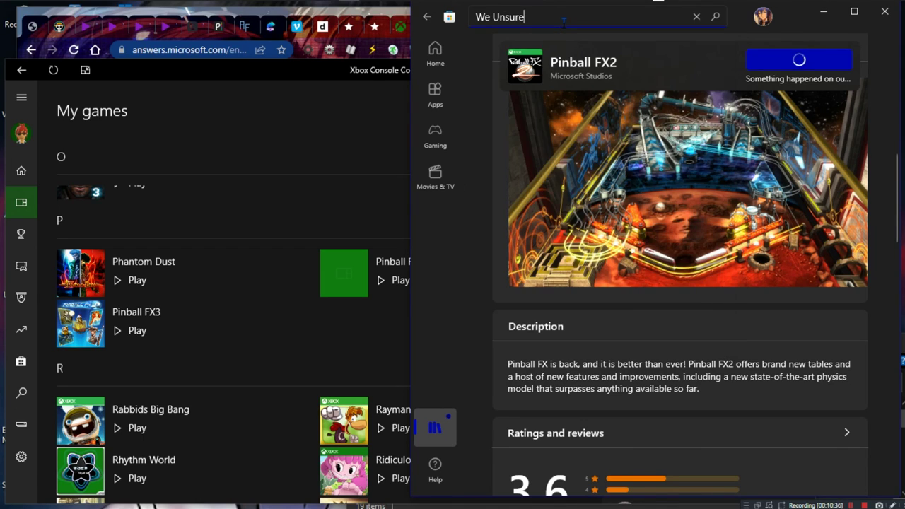
pyautogui.write(' If This Game Will Work ')
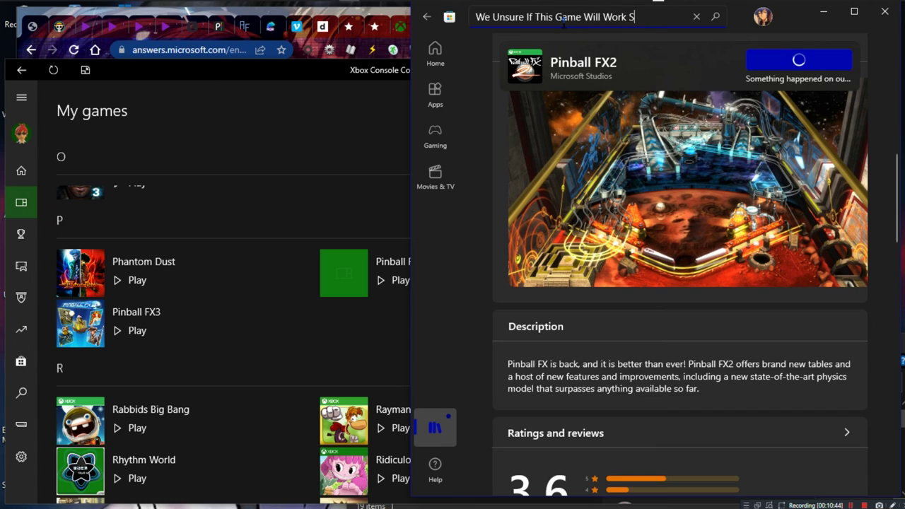
pyautogui.write('Sti')
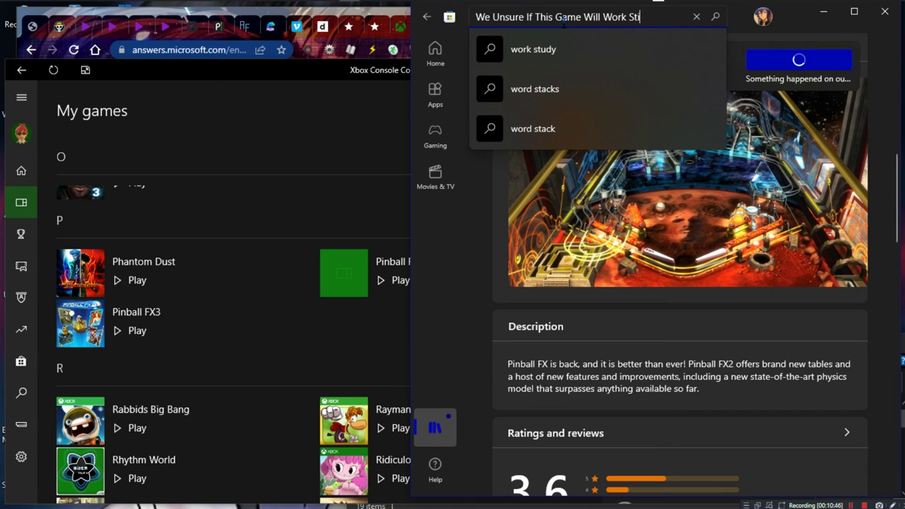
pyautogui.press('BackSpace')
pyautogui.press('BackSpace')
pyautogui.press('BackSpace')
pyautogui.press('BackSpace')
pyautogui.press('BackSpace')
pyautogui.press('BackSpace')
pyautogui.press('BackSpace')
pyautogui.press('BackSpace')
pyautogui.press('BackSpace')
pyautogui.press('BackSpace')
pyautogui.press('BackSpace')
pyautogui.press('BackSpace')
pyautogui.press('BackSpace')
pyautogui.press('BackSpace')
pyautogui.press('BackSpace')
pyautogui.press('BackSpace')
pyautogui.press('BackSpace')
pyautogui.press('BackSpace')
pyautogui.press('BackSpace')
pyautogui.press('BackSpace')
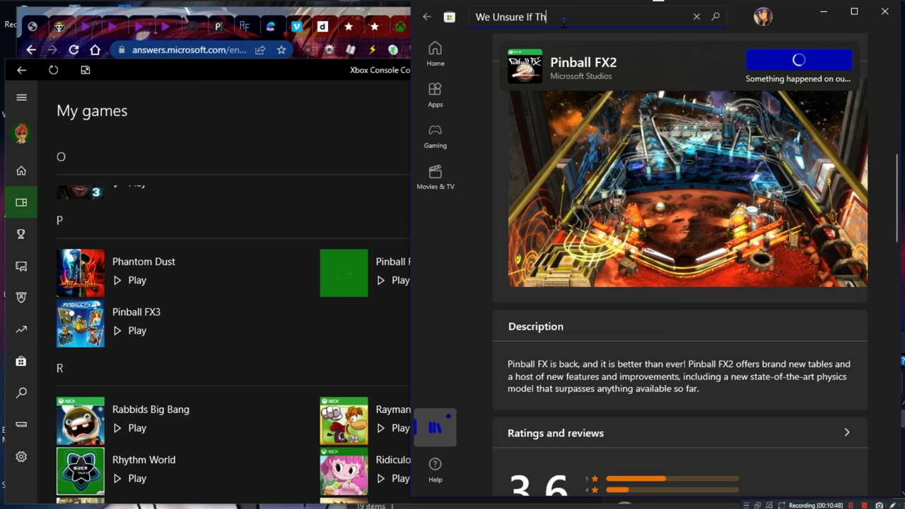
# - Write "Like Many Others" in the Store search and erase it without searching
pyautogui.write('Like M')
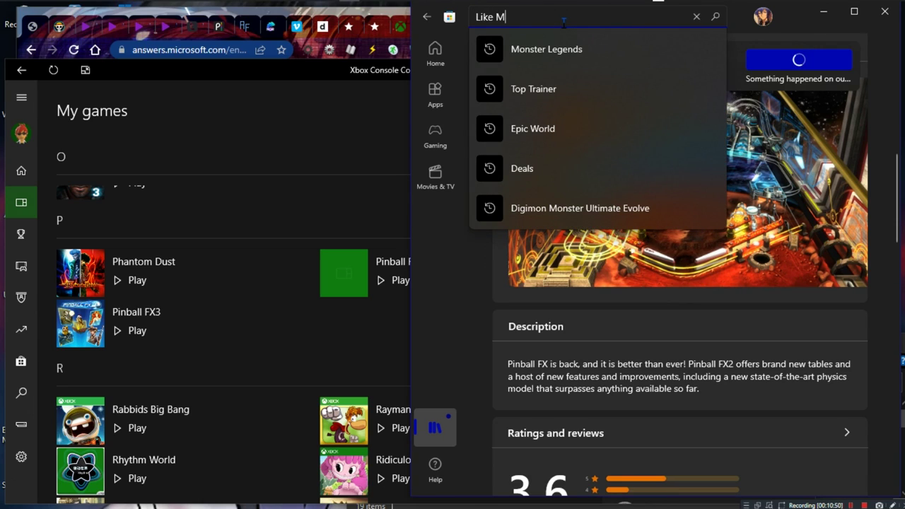
pyautogui.write('any Others')
pyautogui.press('BackSpace')
pyautogui.press('BackSpace')
pyautogui.press('BackSpace')
pyautogui.press('BackSpace')
pyautogui.press('BackSpace')
pyautogui.press('BackSpace')
pyautogui.press('BackSpace')
pyautogui.press('BackSpace')
pyautogui.press('BackSpace')
pyautogui.press('BackSpace')
pyautogui.press('BackSpace')
pyautogui.press('BackSpace')
pyautogui.press('BackSpace')
pyautogui.press('BackSpace')
pyautogui.press('BackSpace')
pyautogui.press('BackSpace')
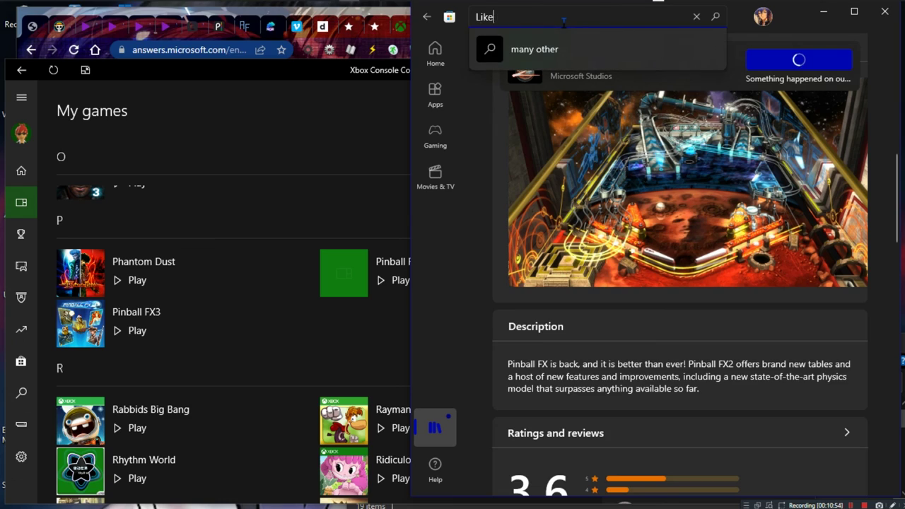
# - Write "Is Sad" in the Store search and clear the text again
pyautogui.write('l')
pyautogui.write('s S')
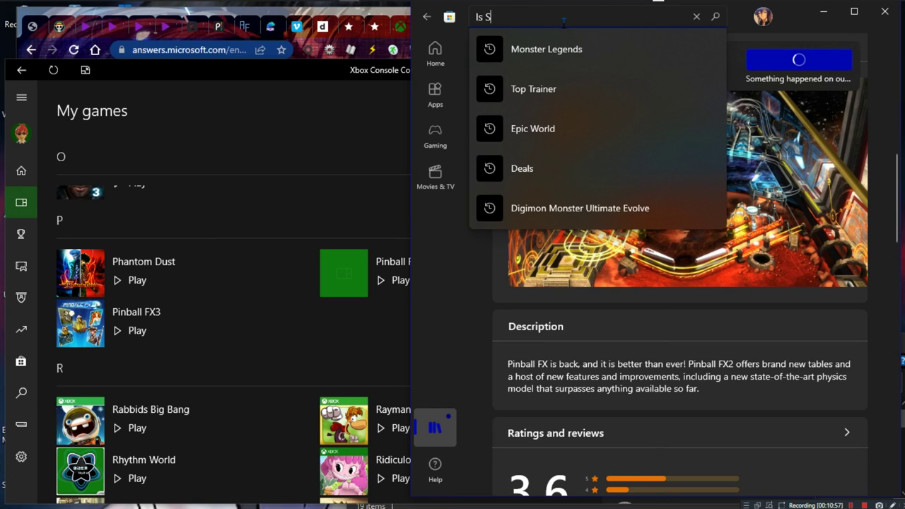
pyautogui.write('ad')
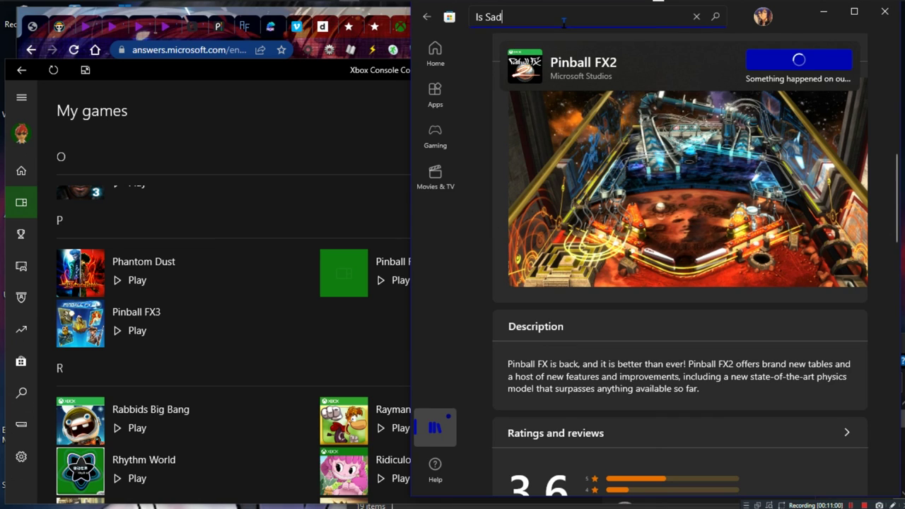
pyautogui.press('BackSpace')
pyautogui.press('BackSpace')
pyautogui.press('BackSpace')
pyautogui.press('BackSpace')
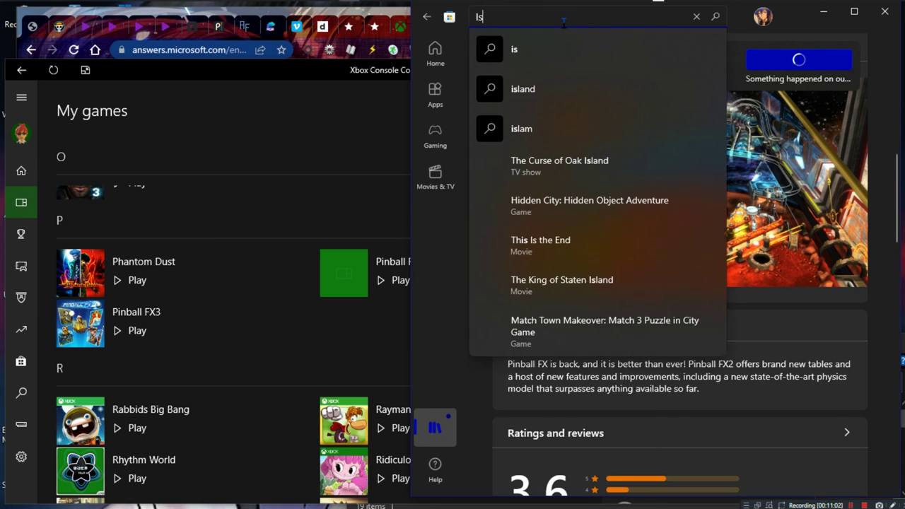
pyautogui.press('BackSpace')
pyautogui.press('BackSpace')
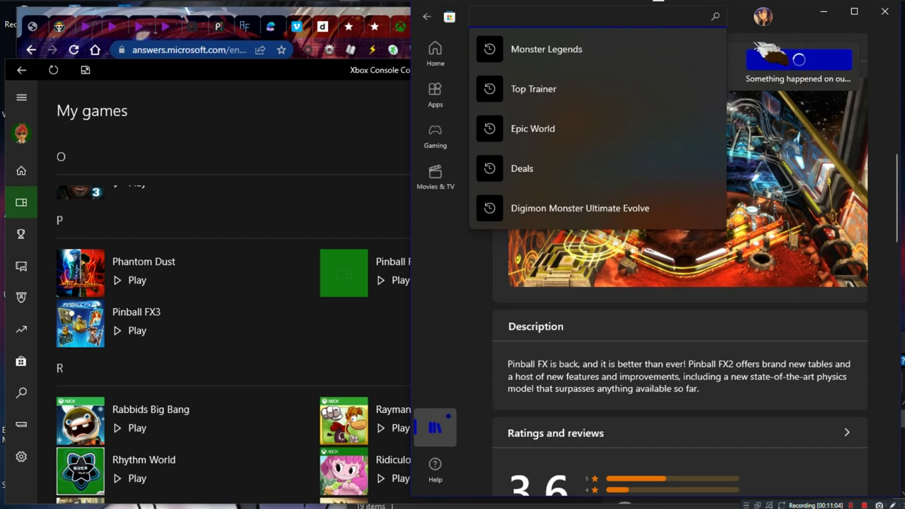